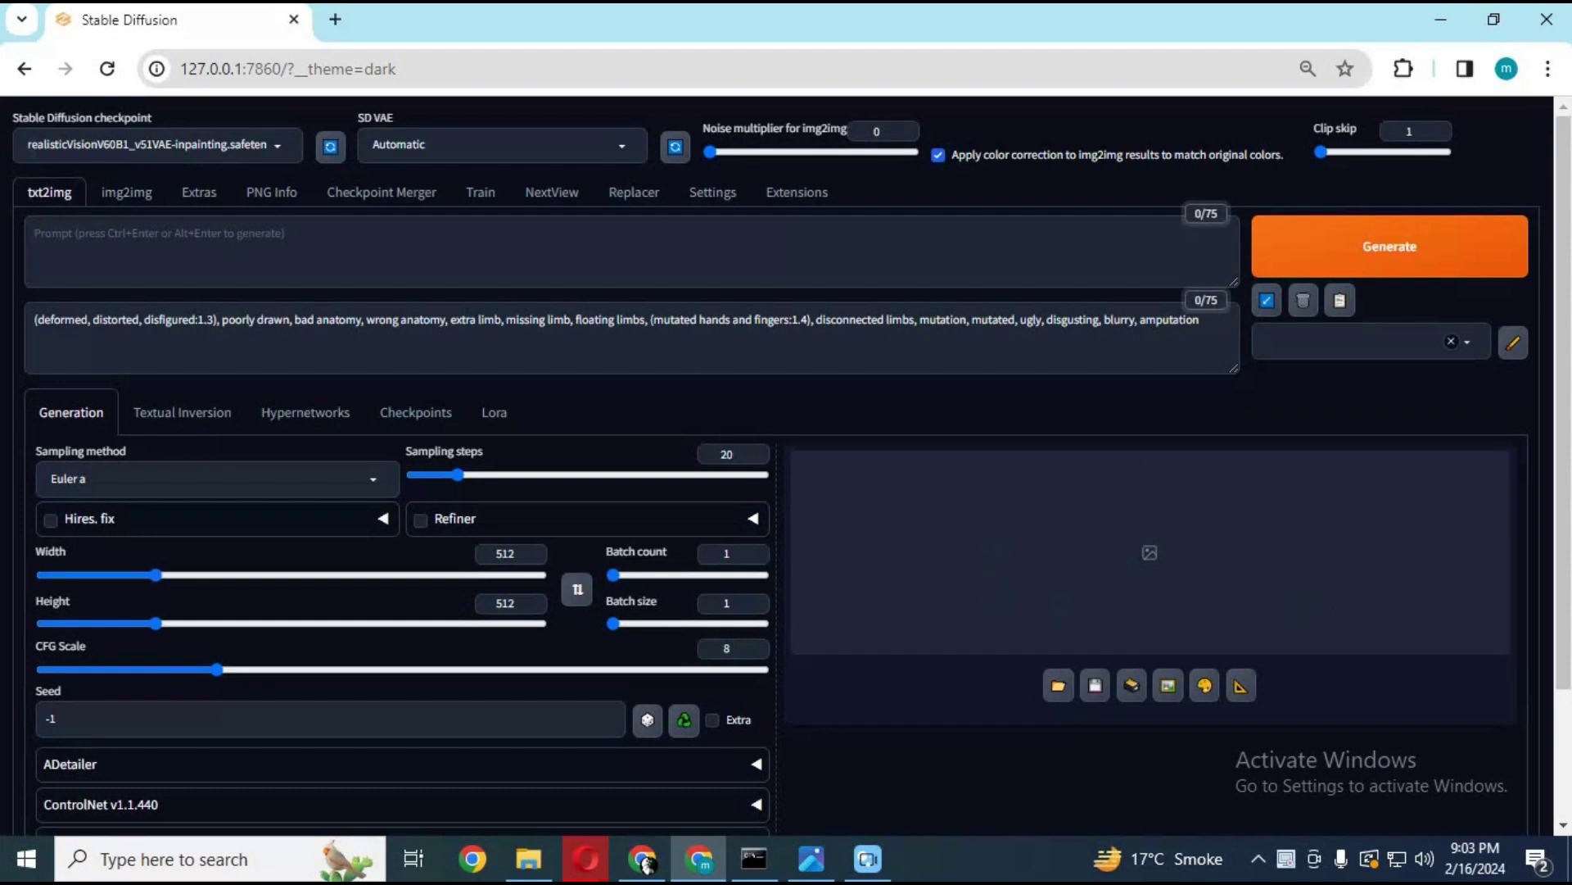
Glance at the checkpoint list without changing it, then view the Available extensions
mouse_move(28, 145)
left_mouse_down()
mouse_move(272, 152)
mouse_move(17, 144)
left_mouse_up()
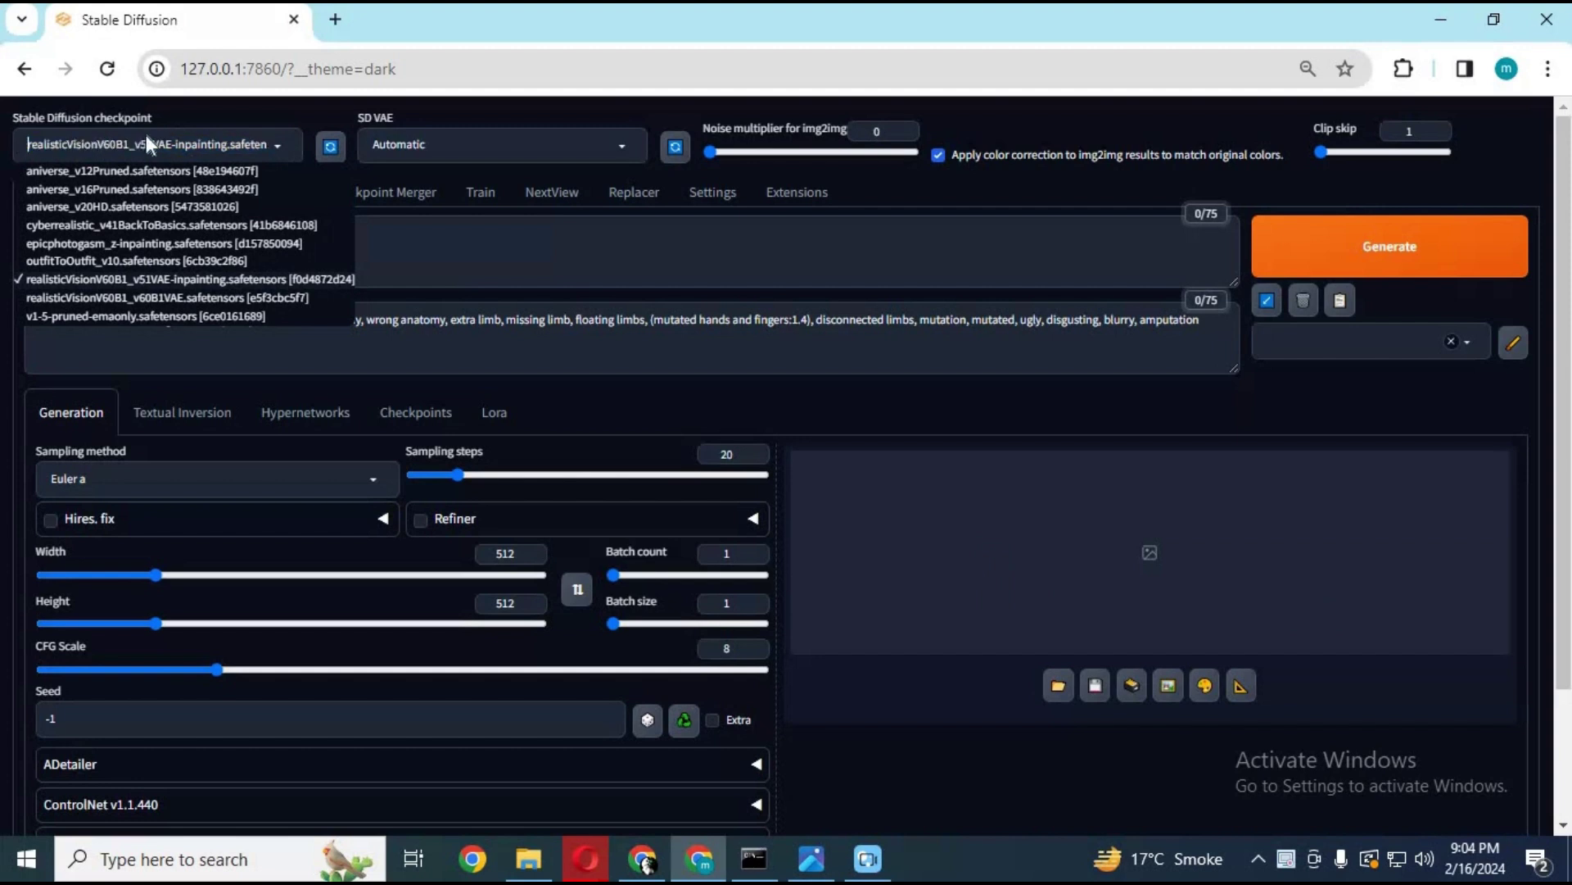
left_click(901, 532)
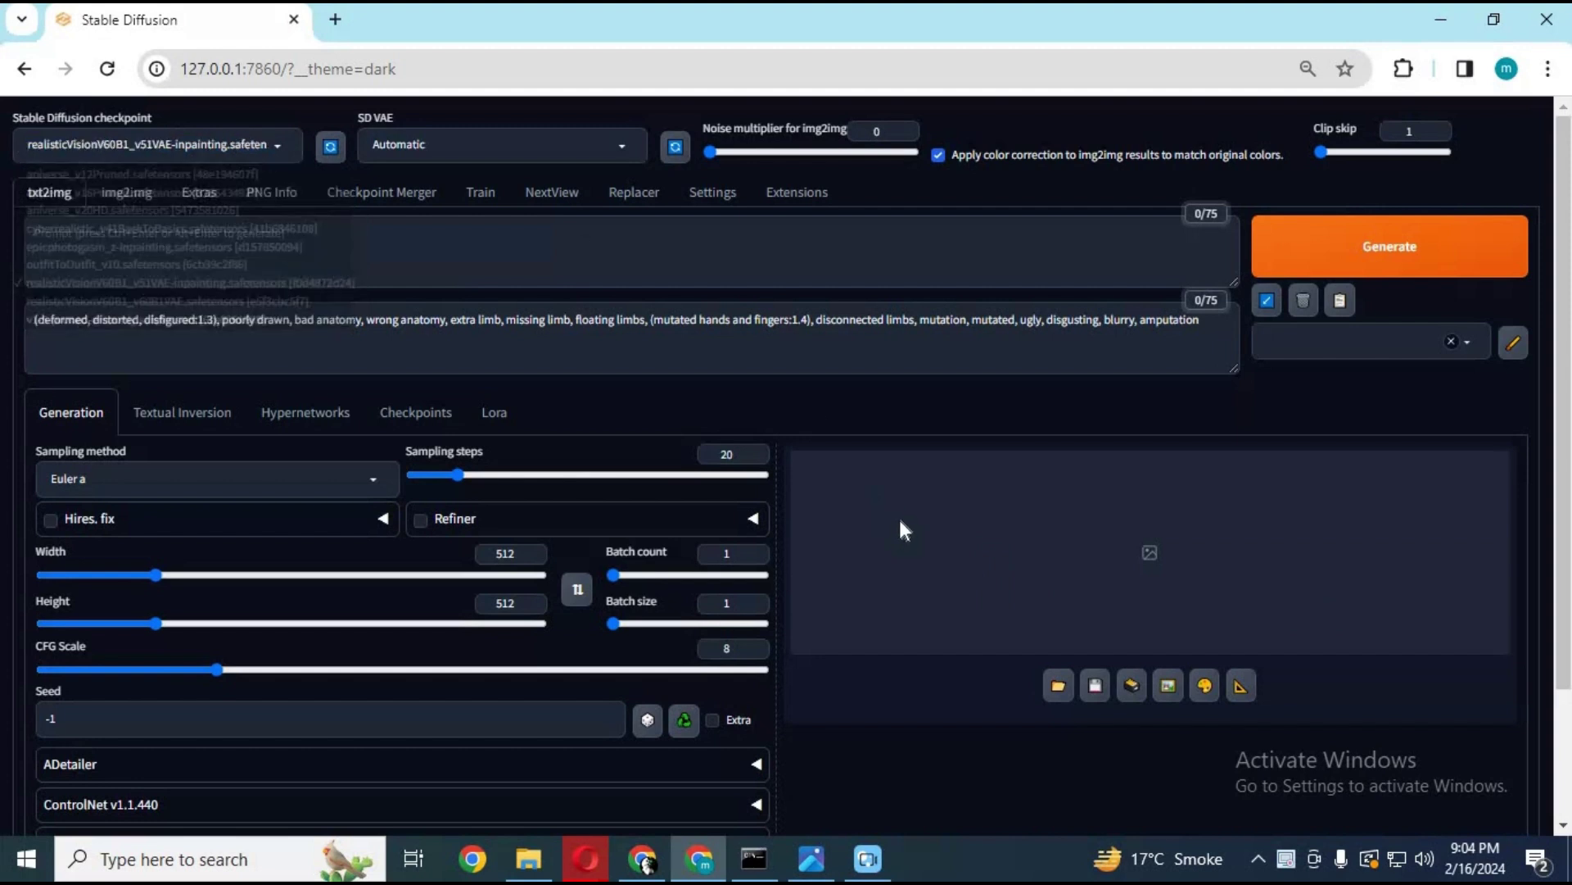
left_click(804, 197)
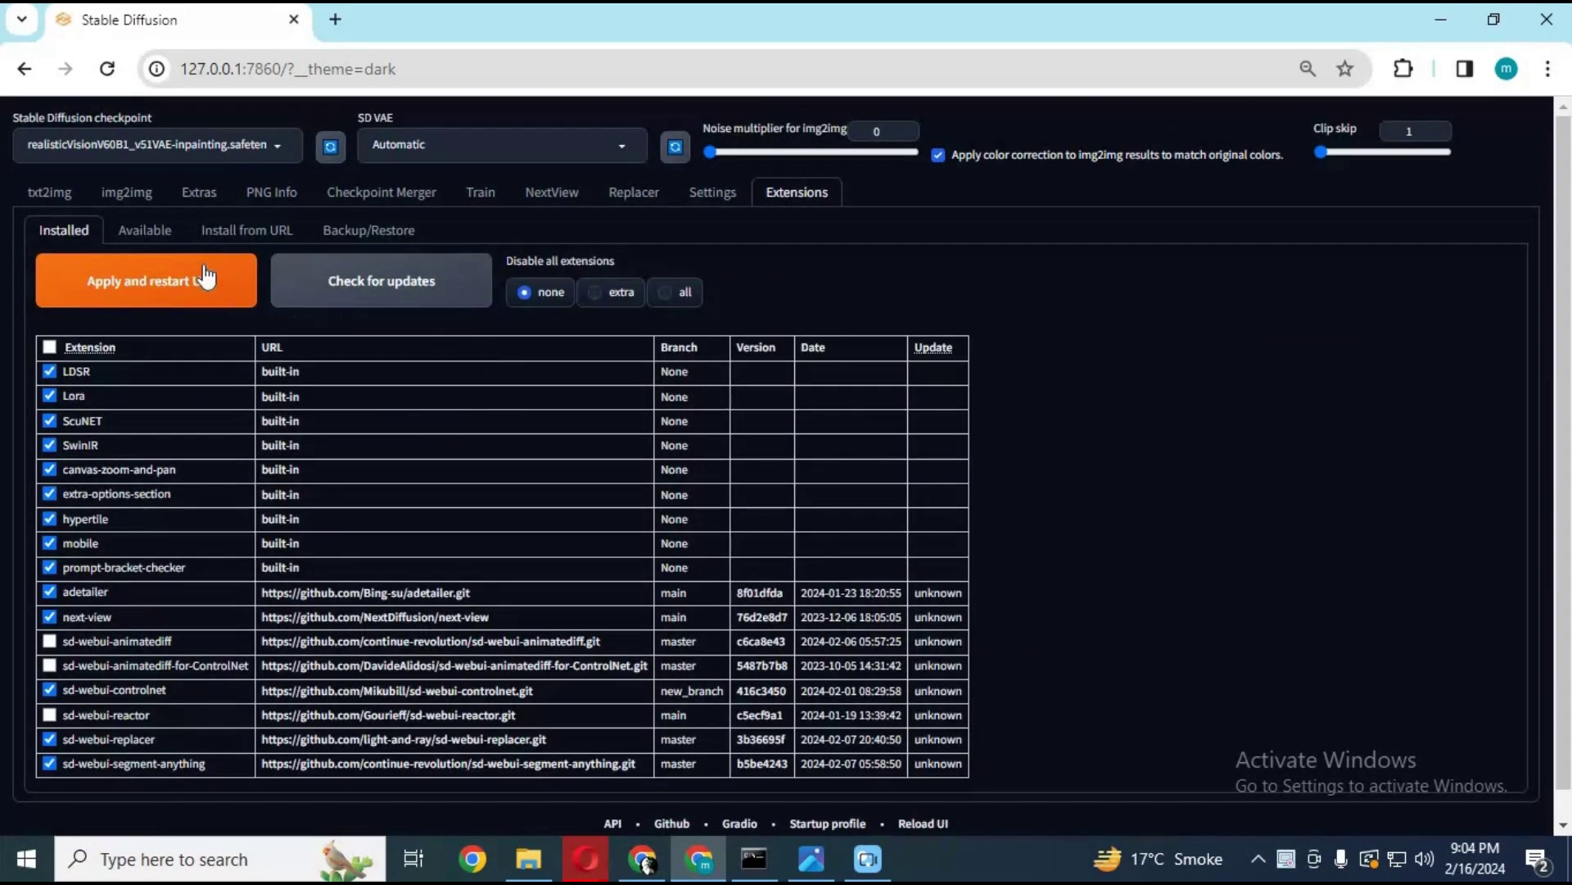
left_click(144, 231)
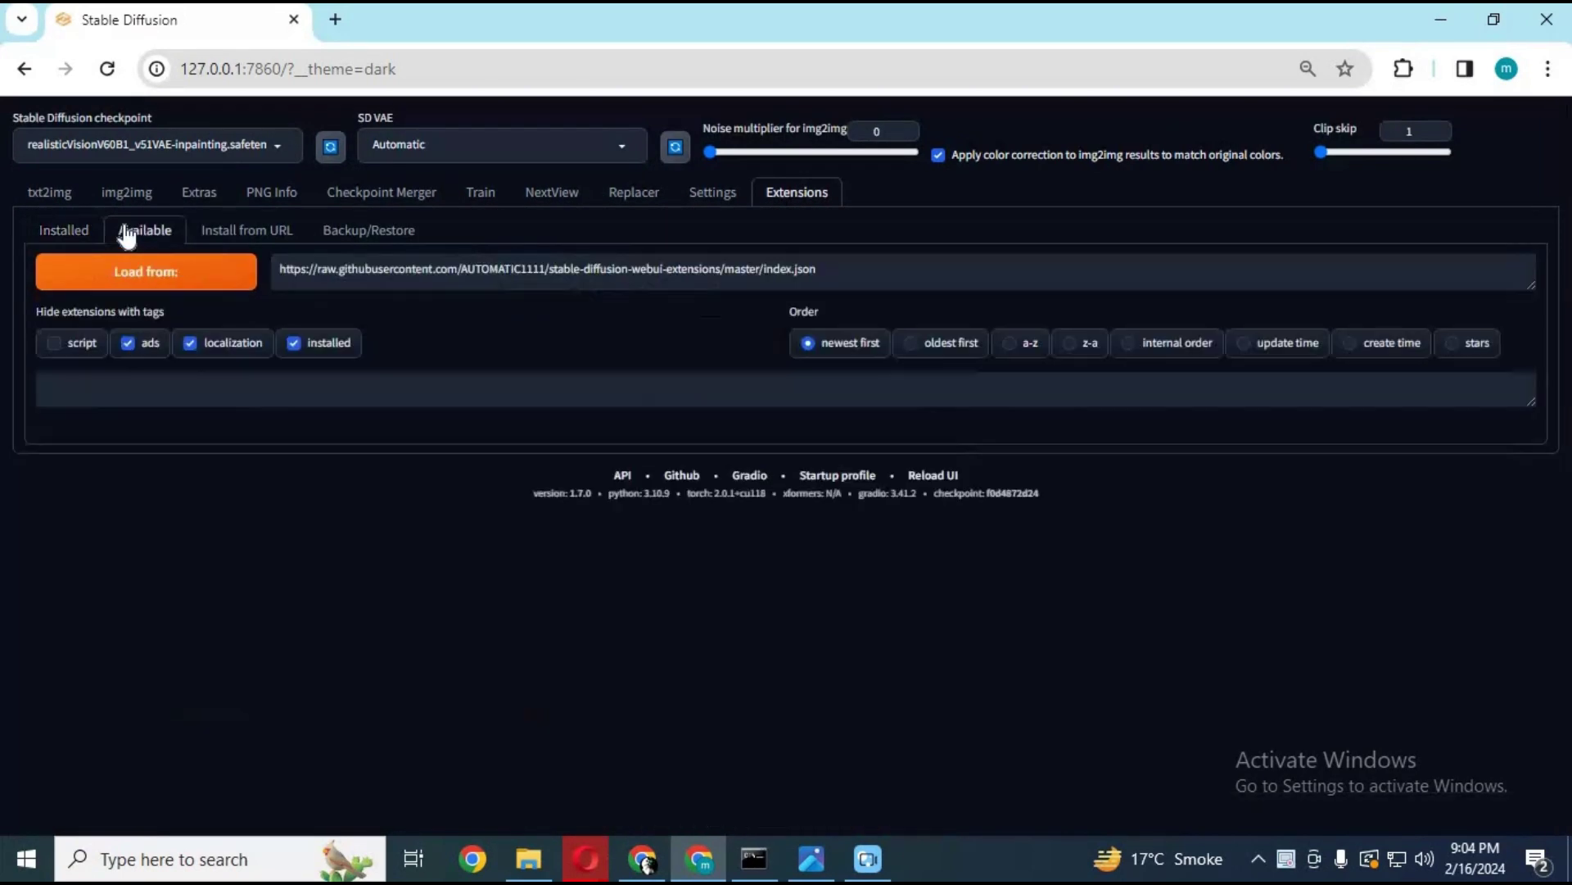
Load the extension list, search it for 'ip', then return to Installed and img2img
left_click(178, 279)
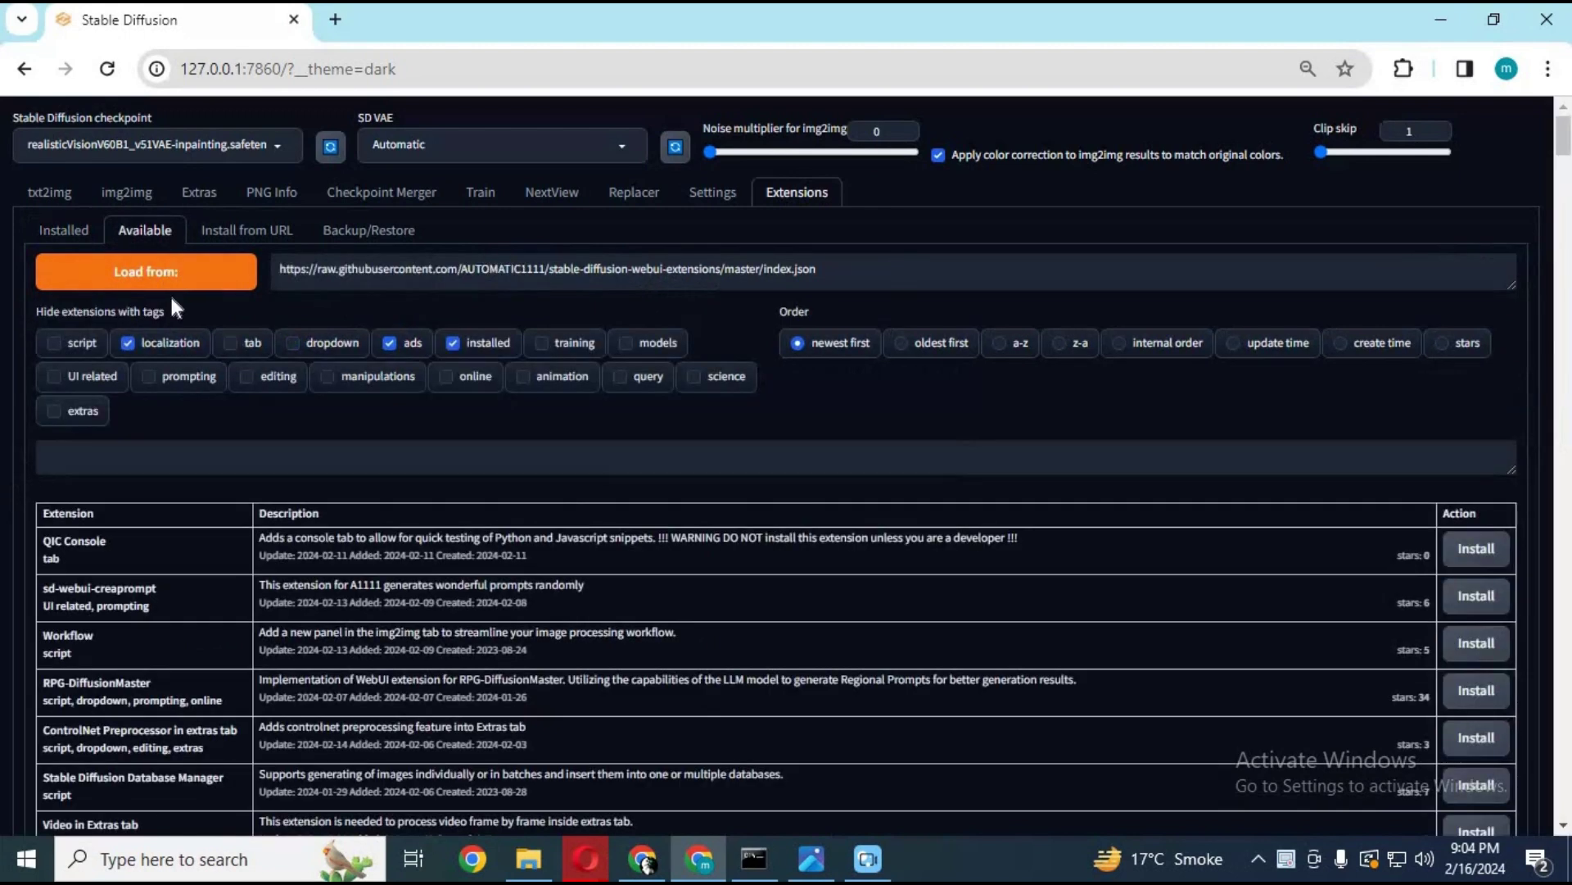
left_click(155, 461)
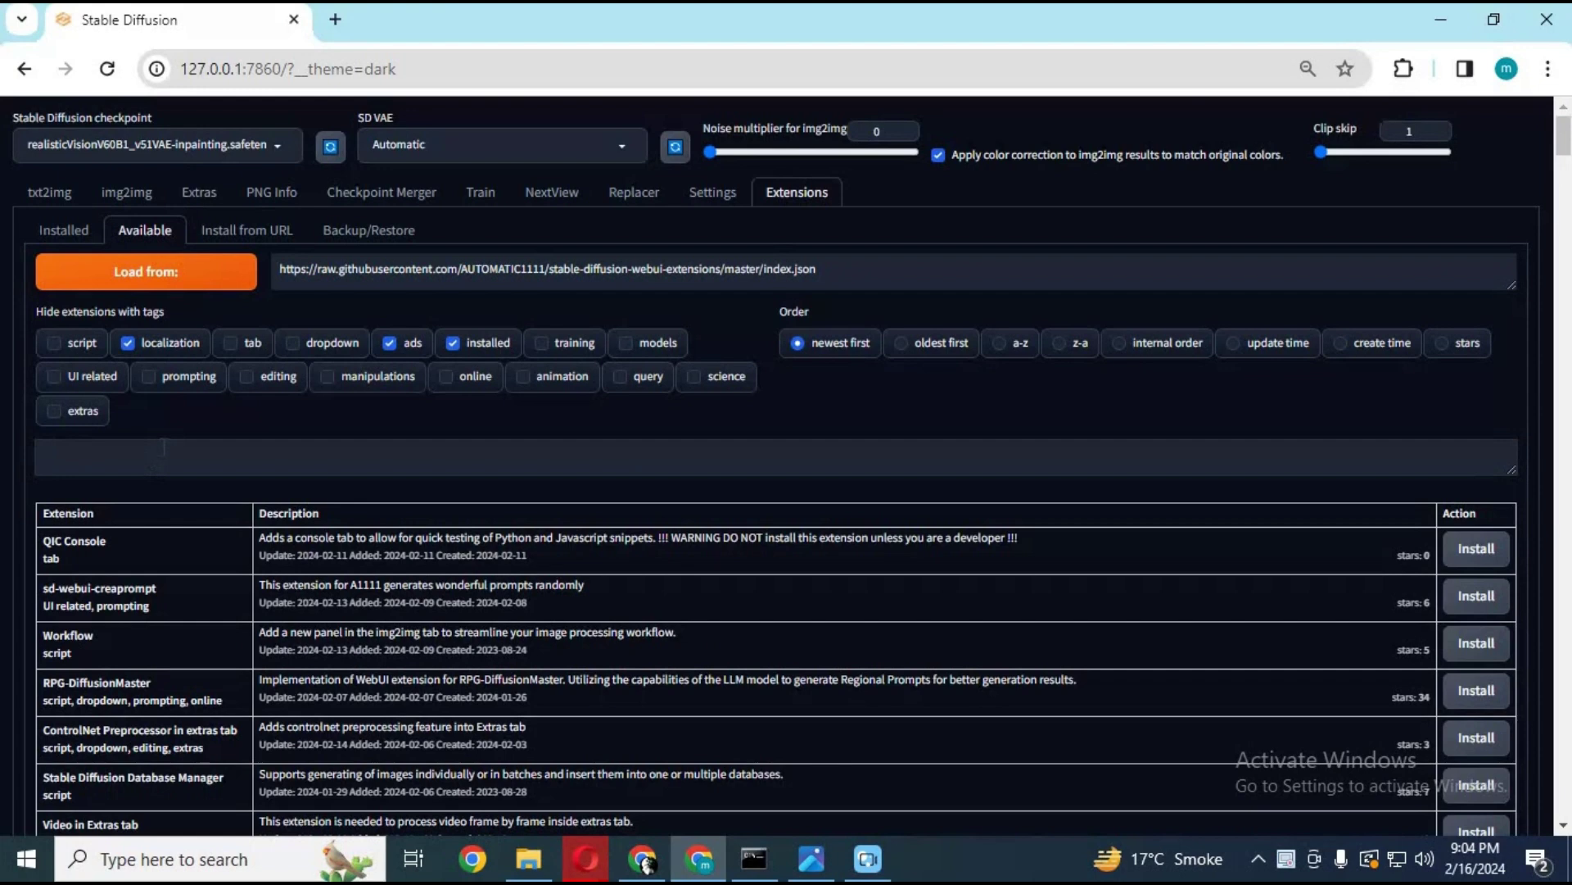
type("ip")
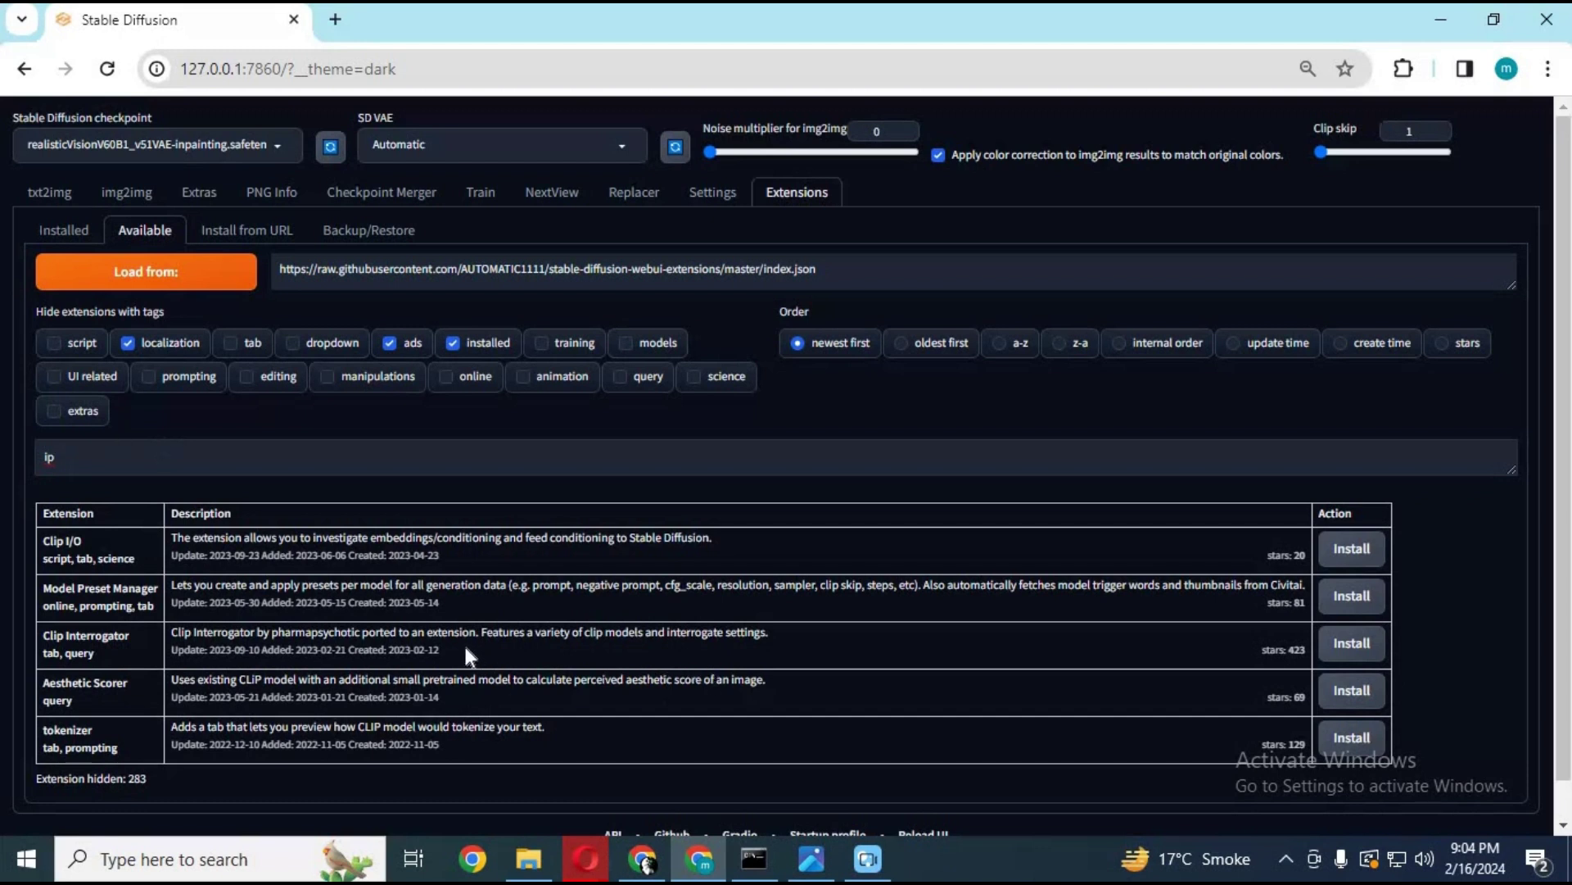
left_click(61, 232)
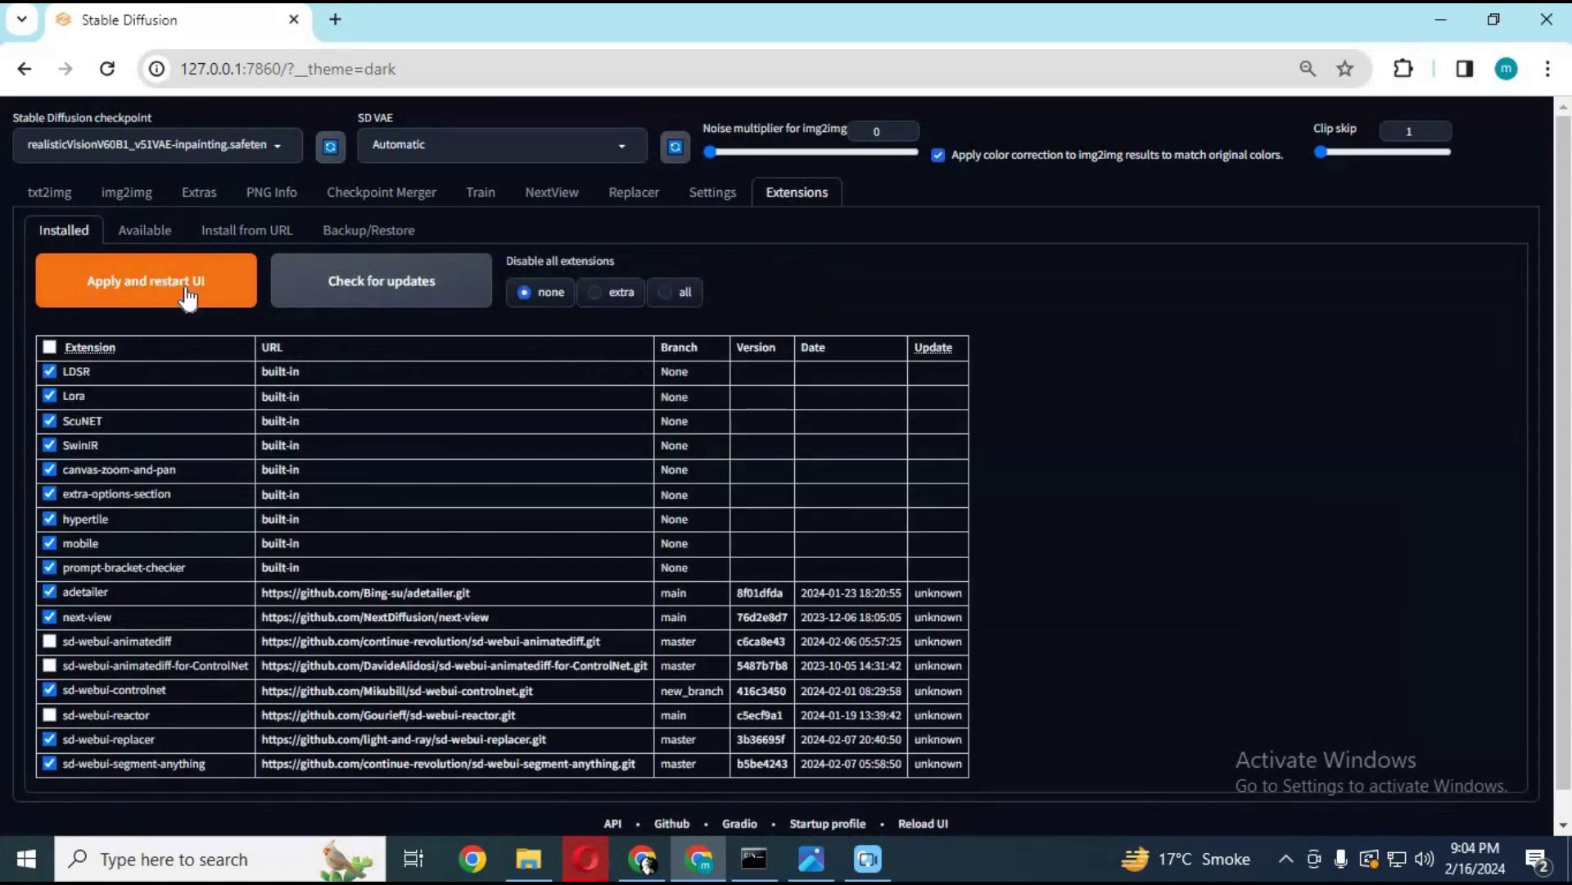
left_click(130, 204)
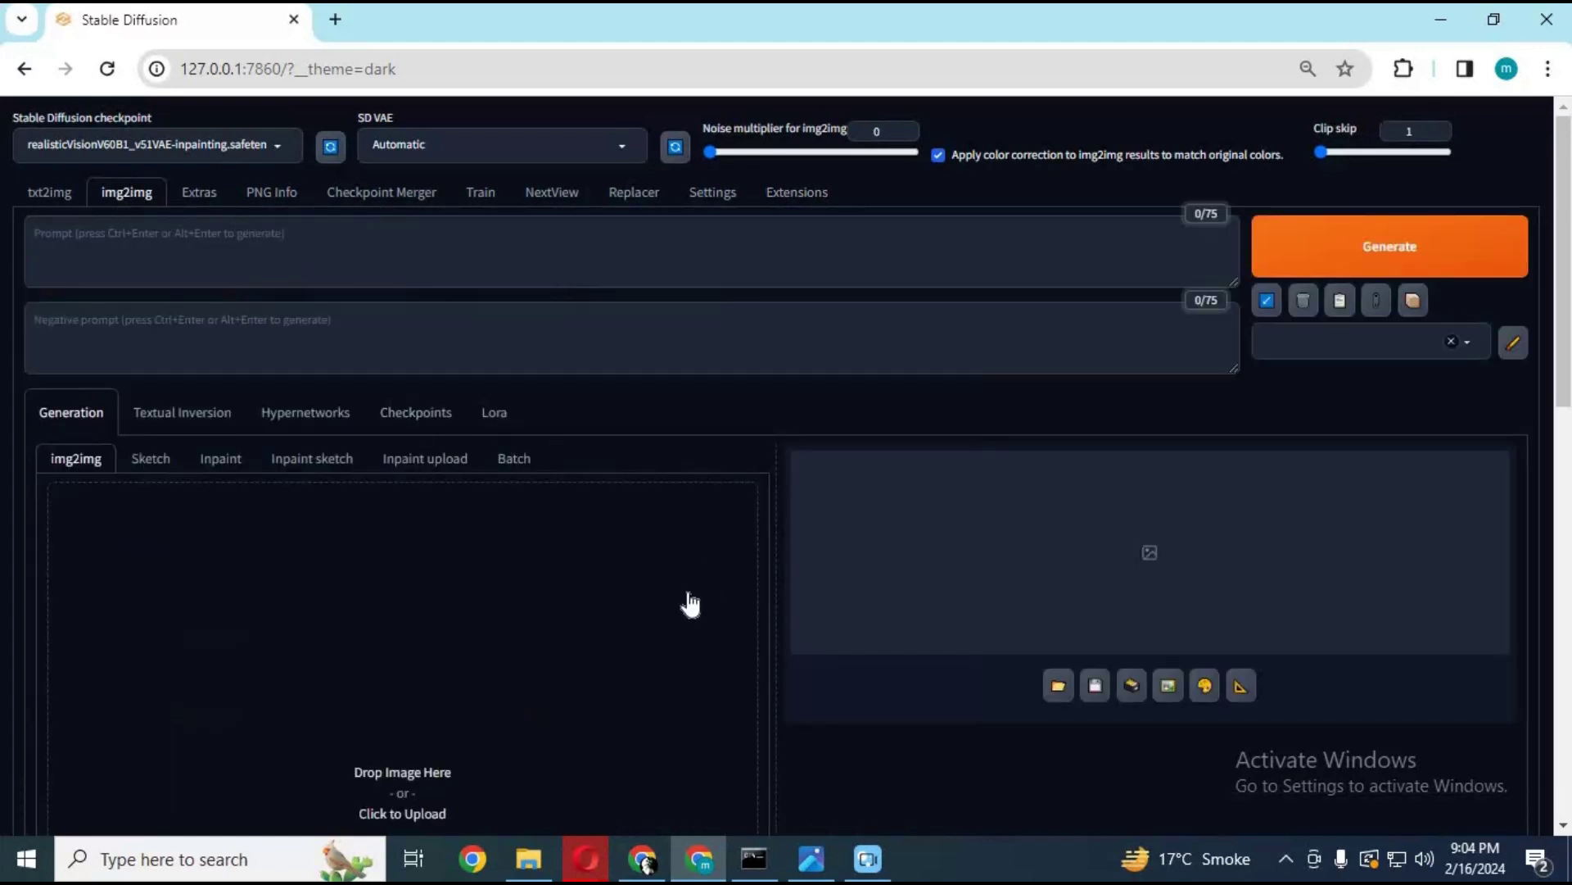
Switch to Inpaint and upload the curly-haired woman's portrait
scroll(688, 604, "down", 3)
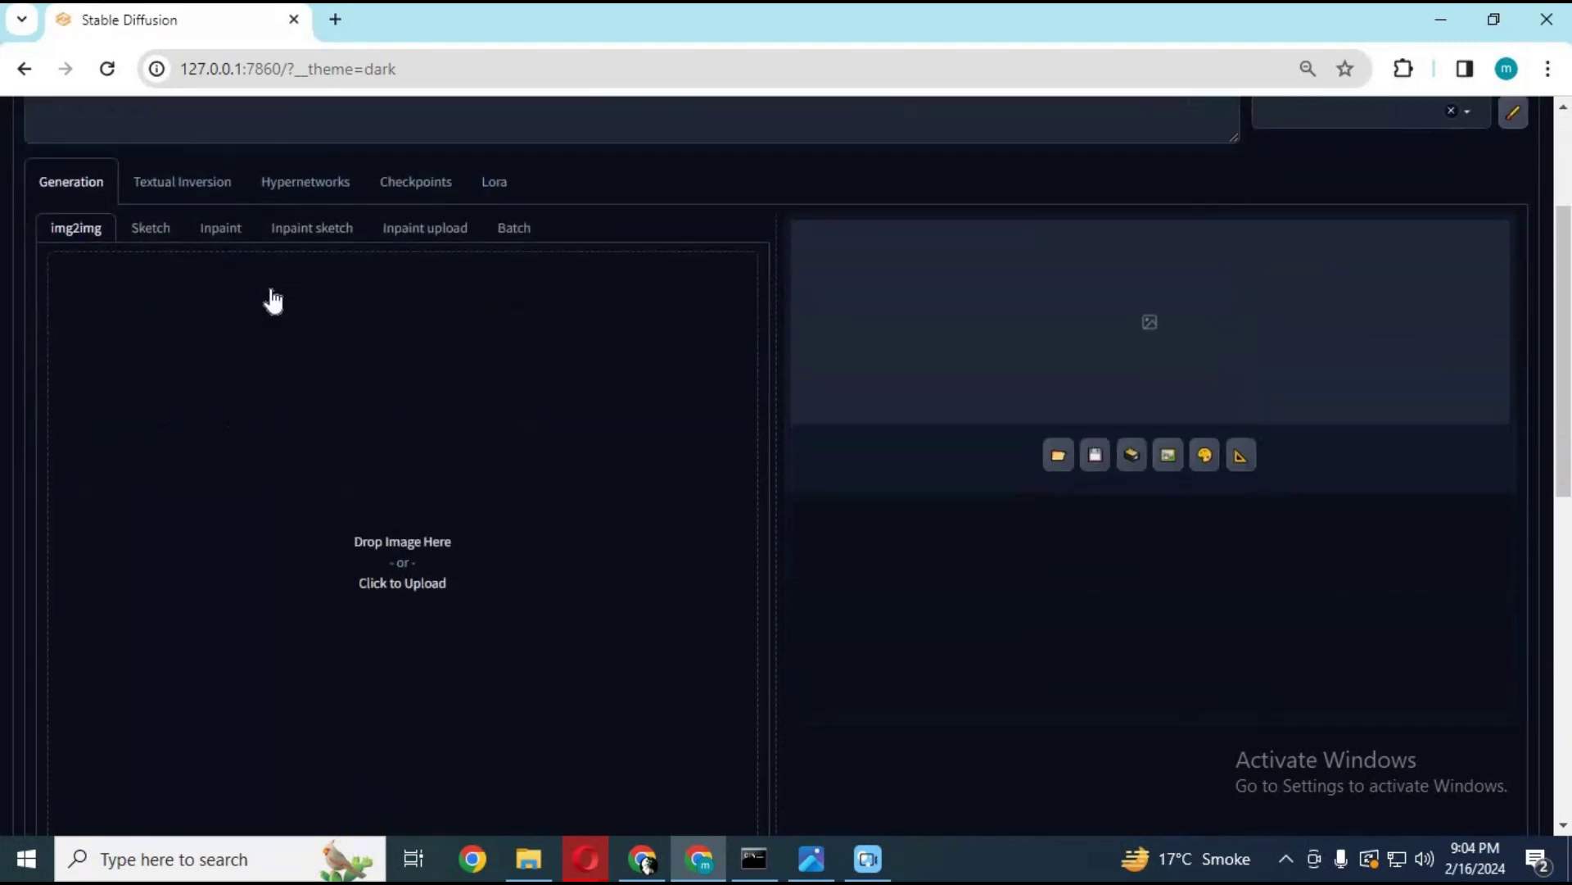
left_click(211, 242)
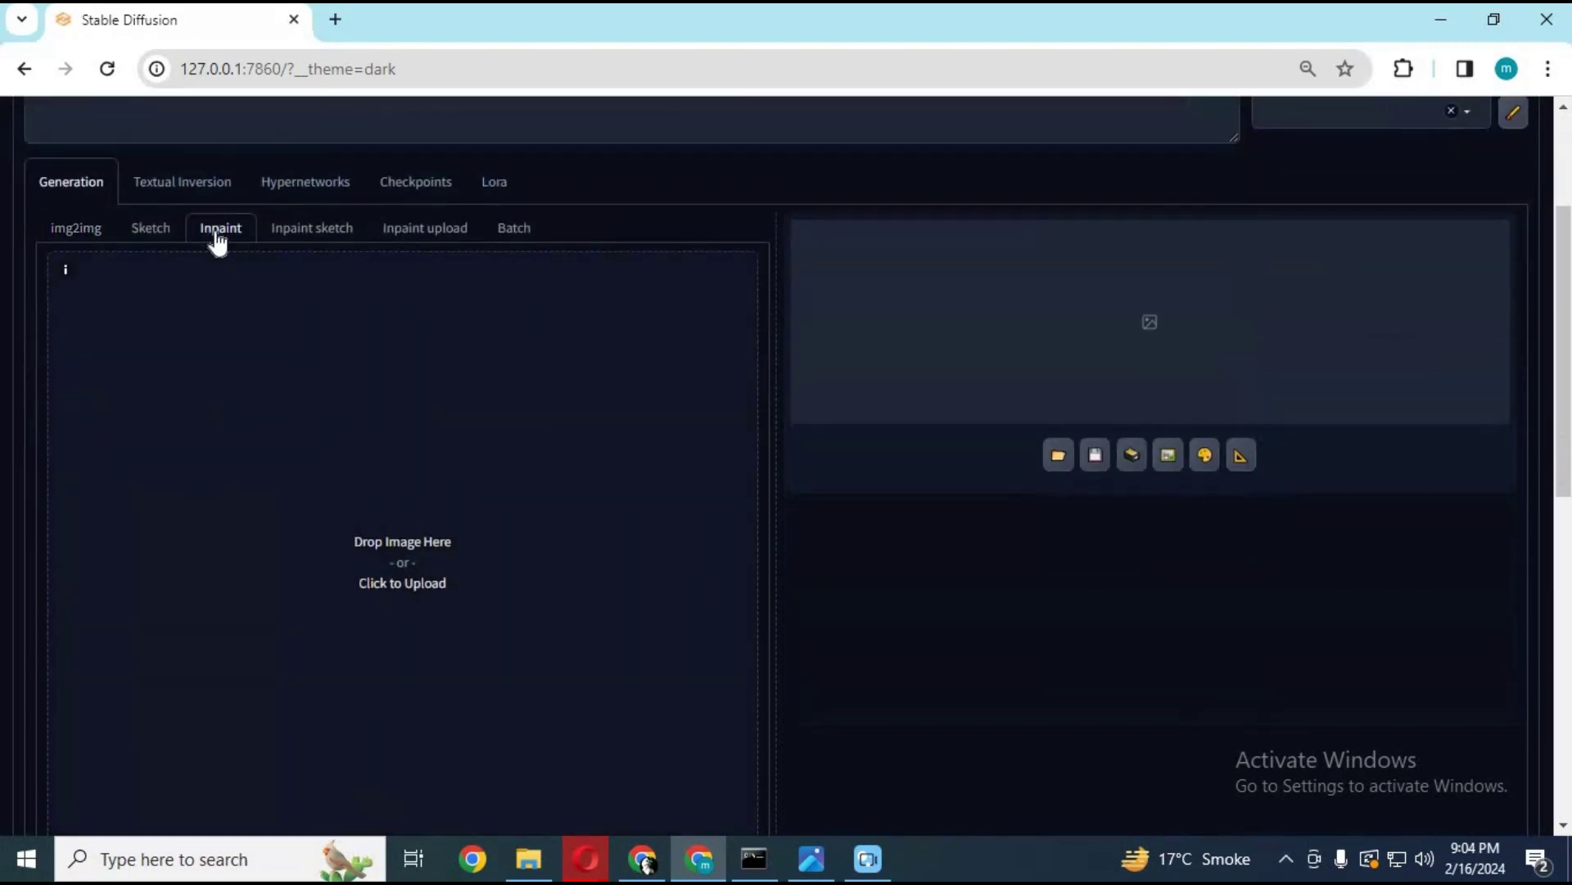
left_click(392, 575)
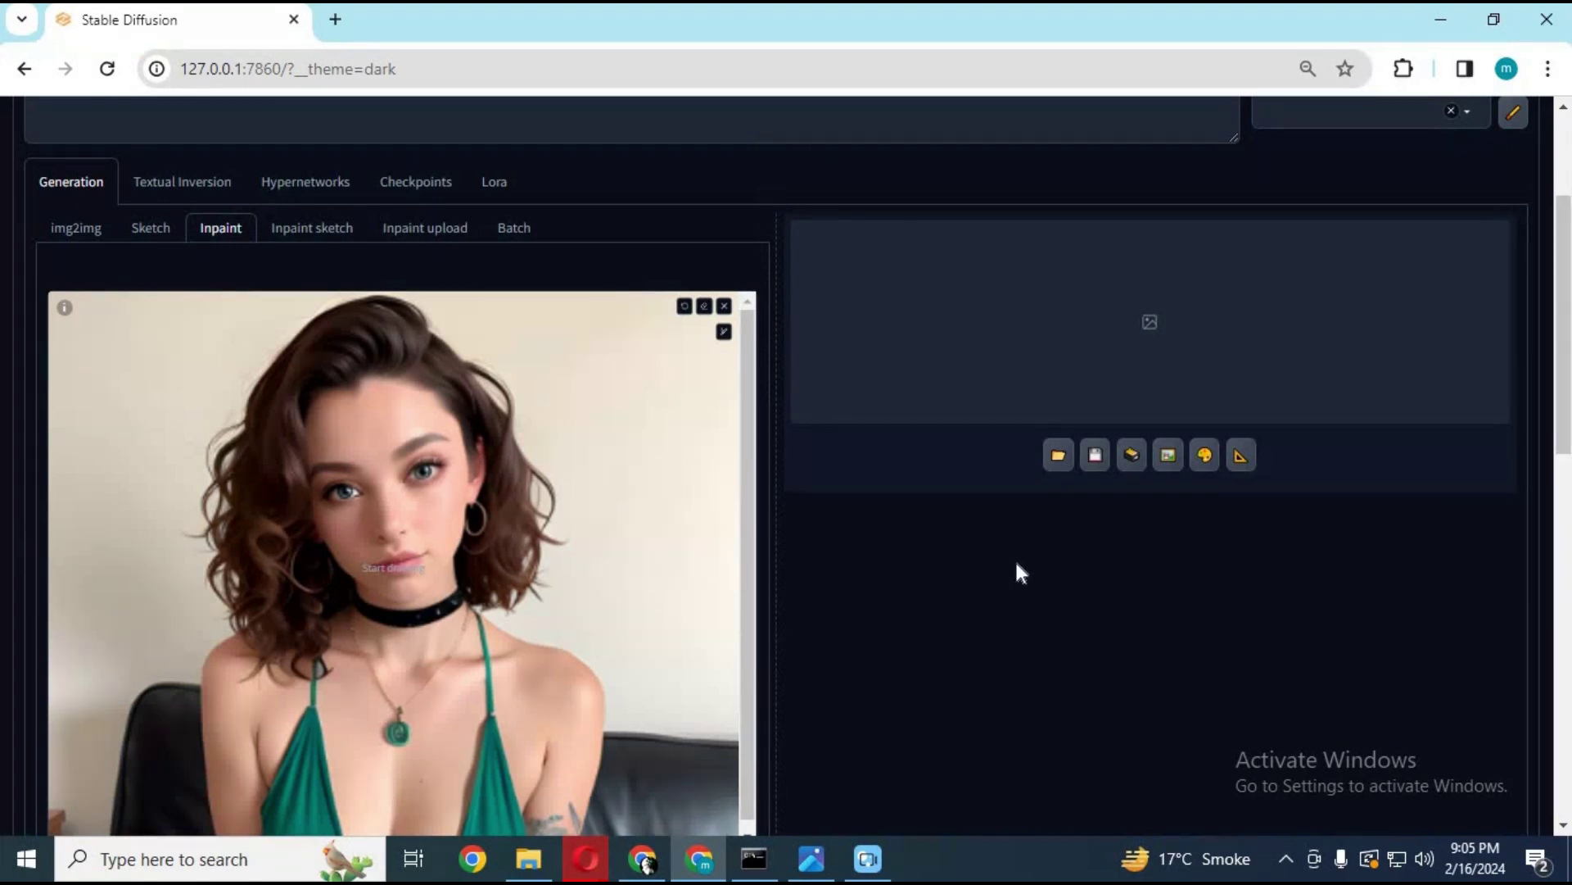
scroll(1015, 557, "down", 1)
scroll(1014, 558, "up", 1)
Enlarge the mask brush and paint a mask over the woman's face
left_click(724, 331)
left_click_drag(644, 330, 656, 330)
mouse_move(397, 392)
left_mouse_down()
mouse_move(452, 433)
mouse_move(457, 494)
mouse_move(415, 585)
mouse_move(343, 552)
mouse_move(321, 484)
mouse_move(337, 402)
mouse_move(361, 407)
mouse_move(382, 559)
mouse_move(416, 555)
mouse_move(353, 453)
mouse_move(384, 411)
mouse_move(387, 533)
mouse_move(393, 470)
mouse_move(445, 509)
left_mouse_up()
left_click_drag(1561, 297, 1539, 647)
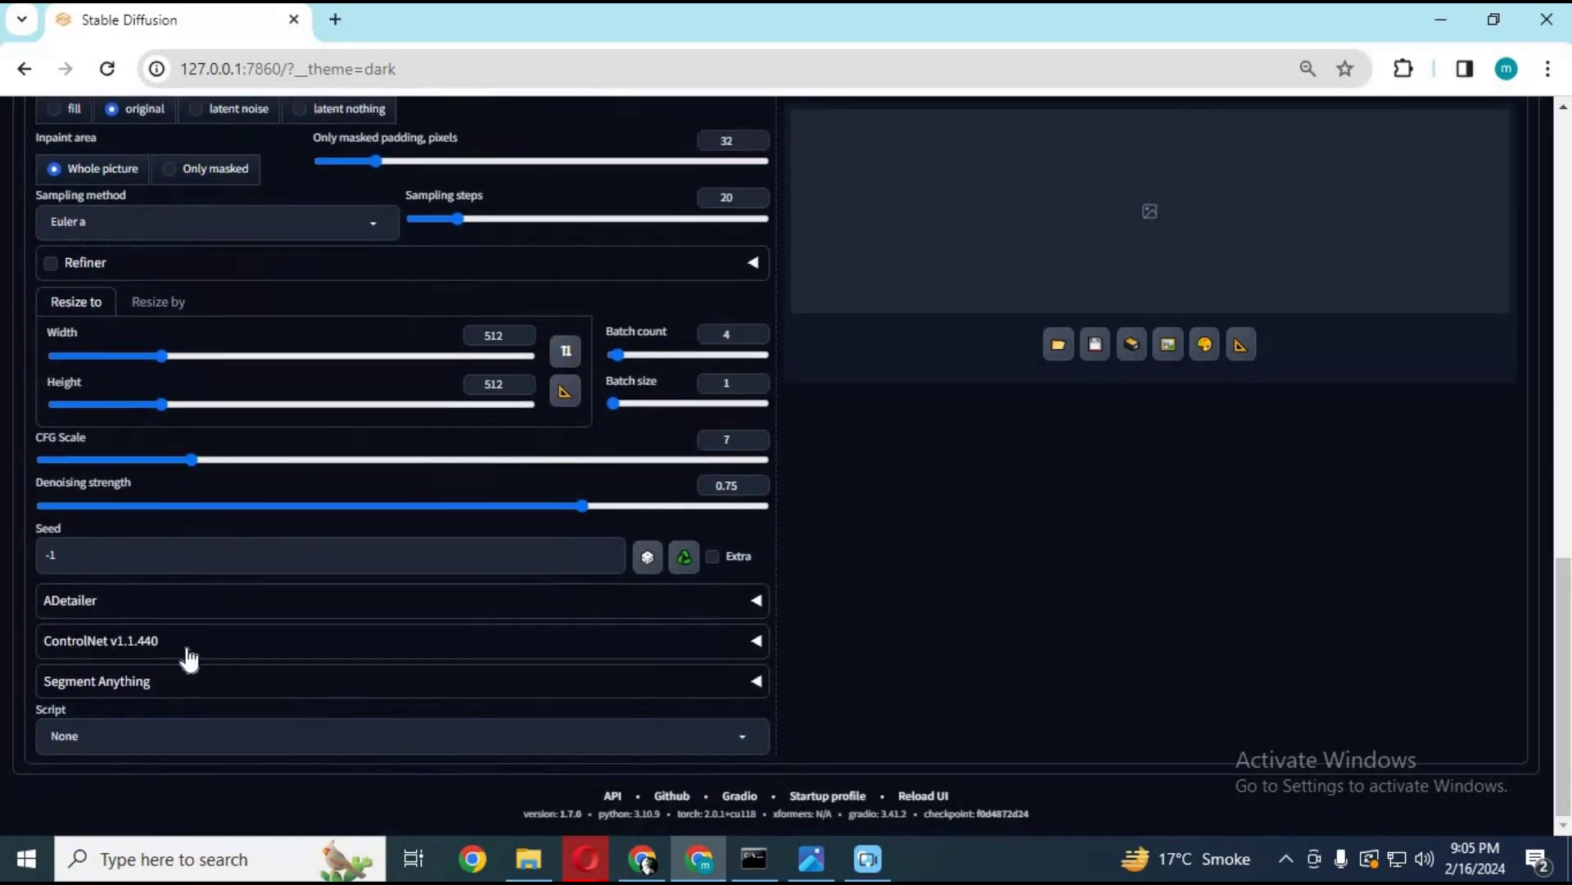
Expand ControlNet and set Unit 0 to IP-Adapter with ip-adapter_face_id and ip-adapter-faceid_sd15
left_click(141, 651)
scroll(420, 606, "down", 3)
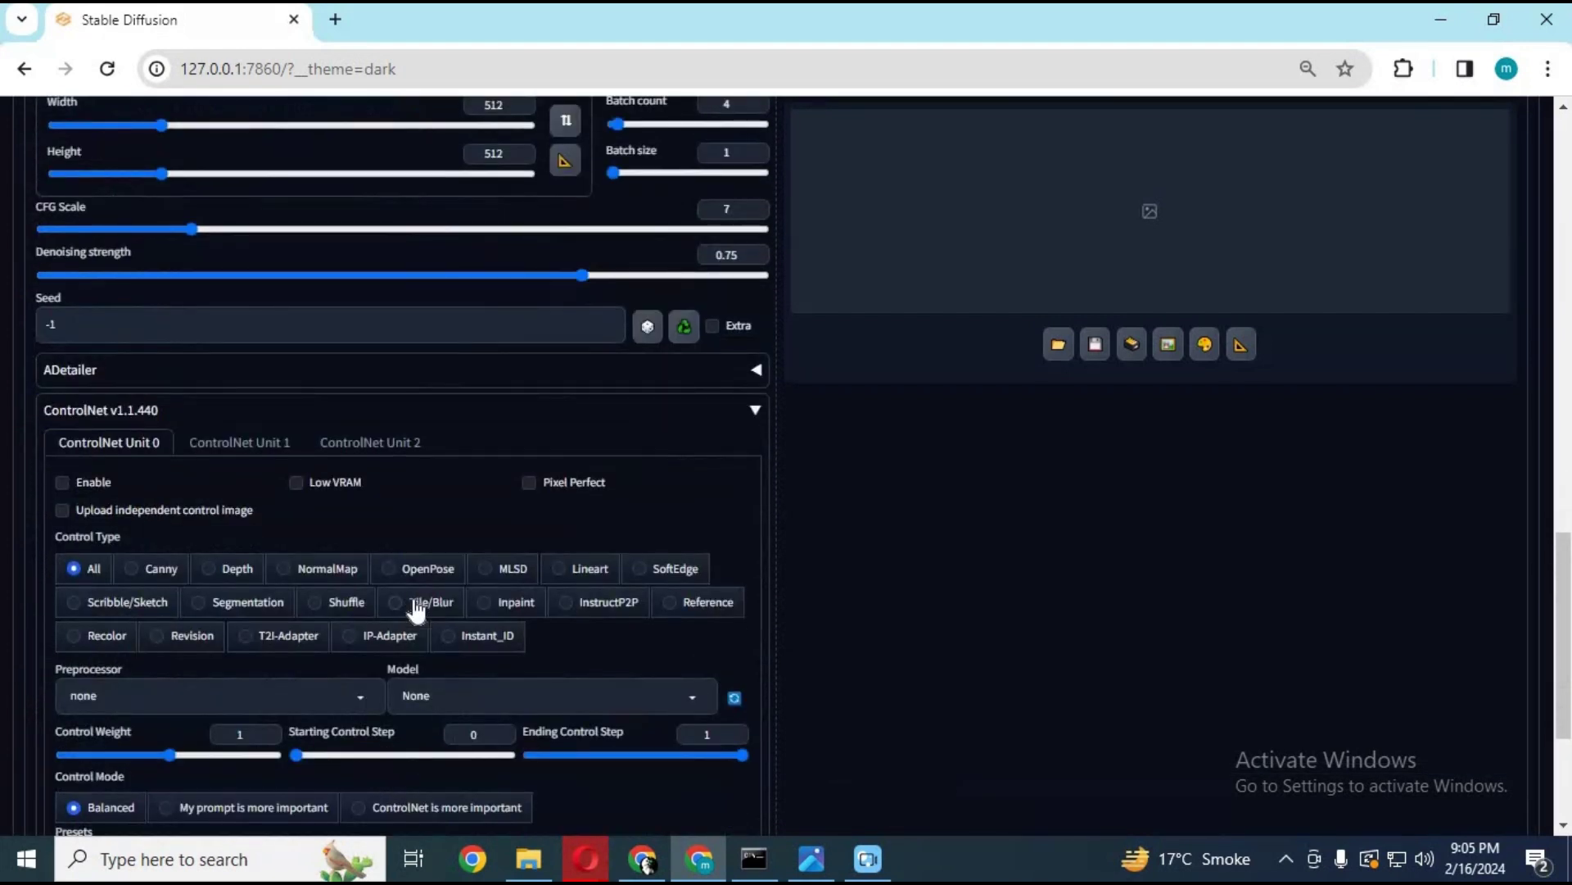
left_click(61, 481)
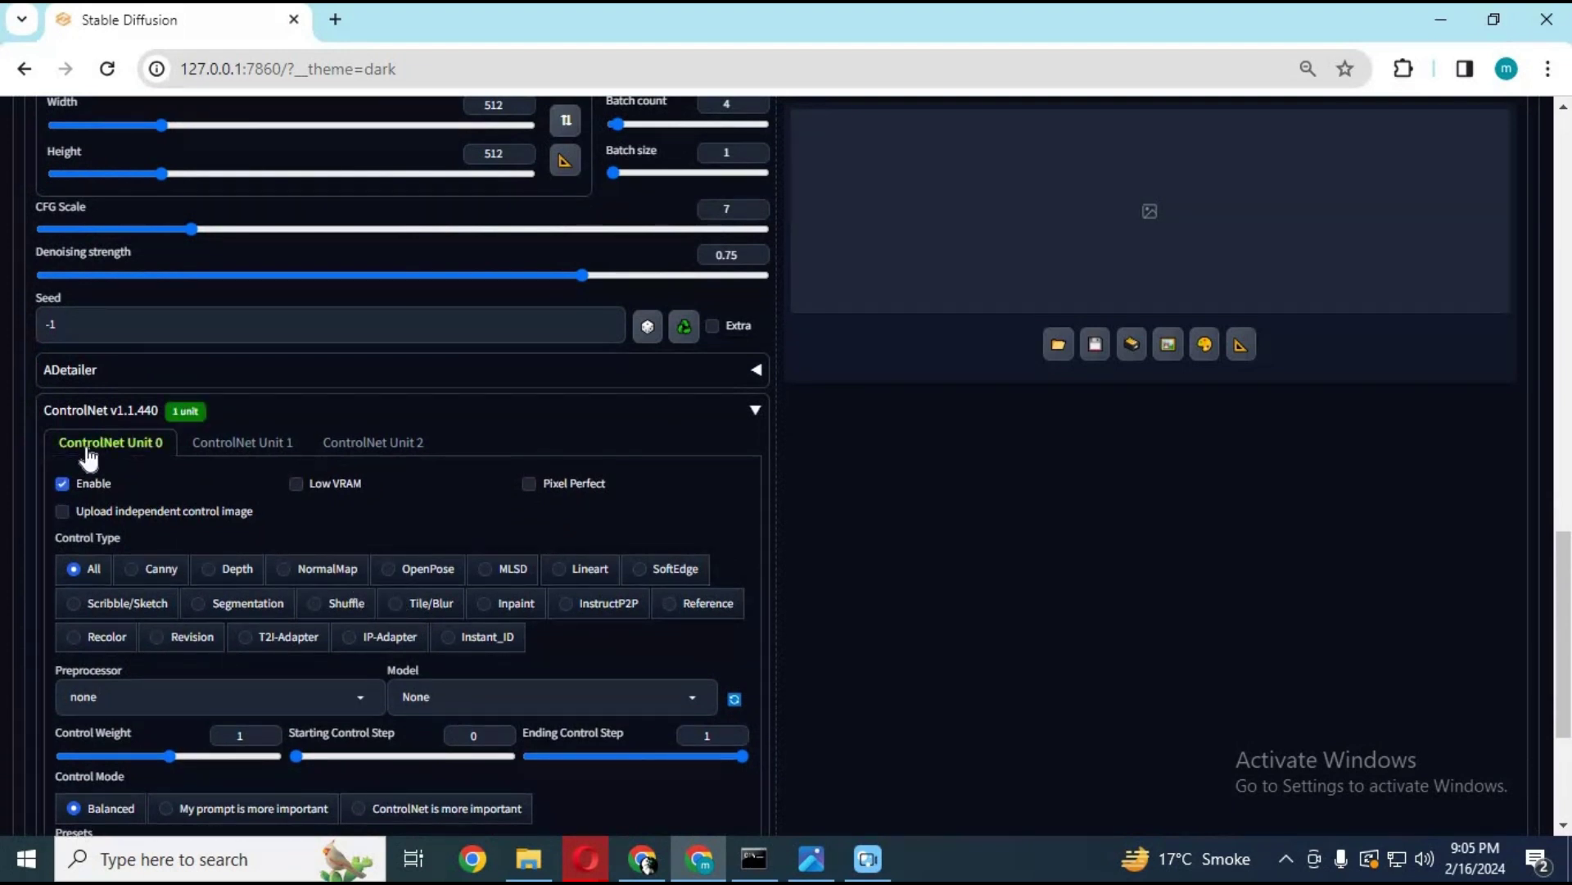
left_click(366, 643)
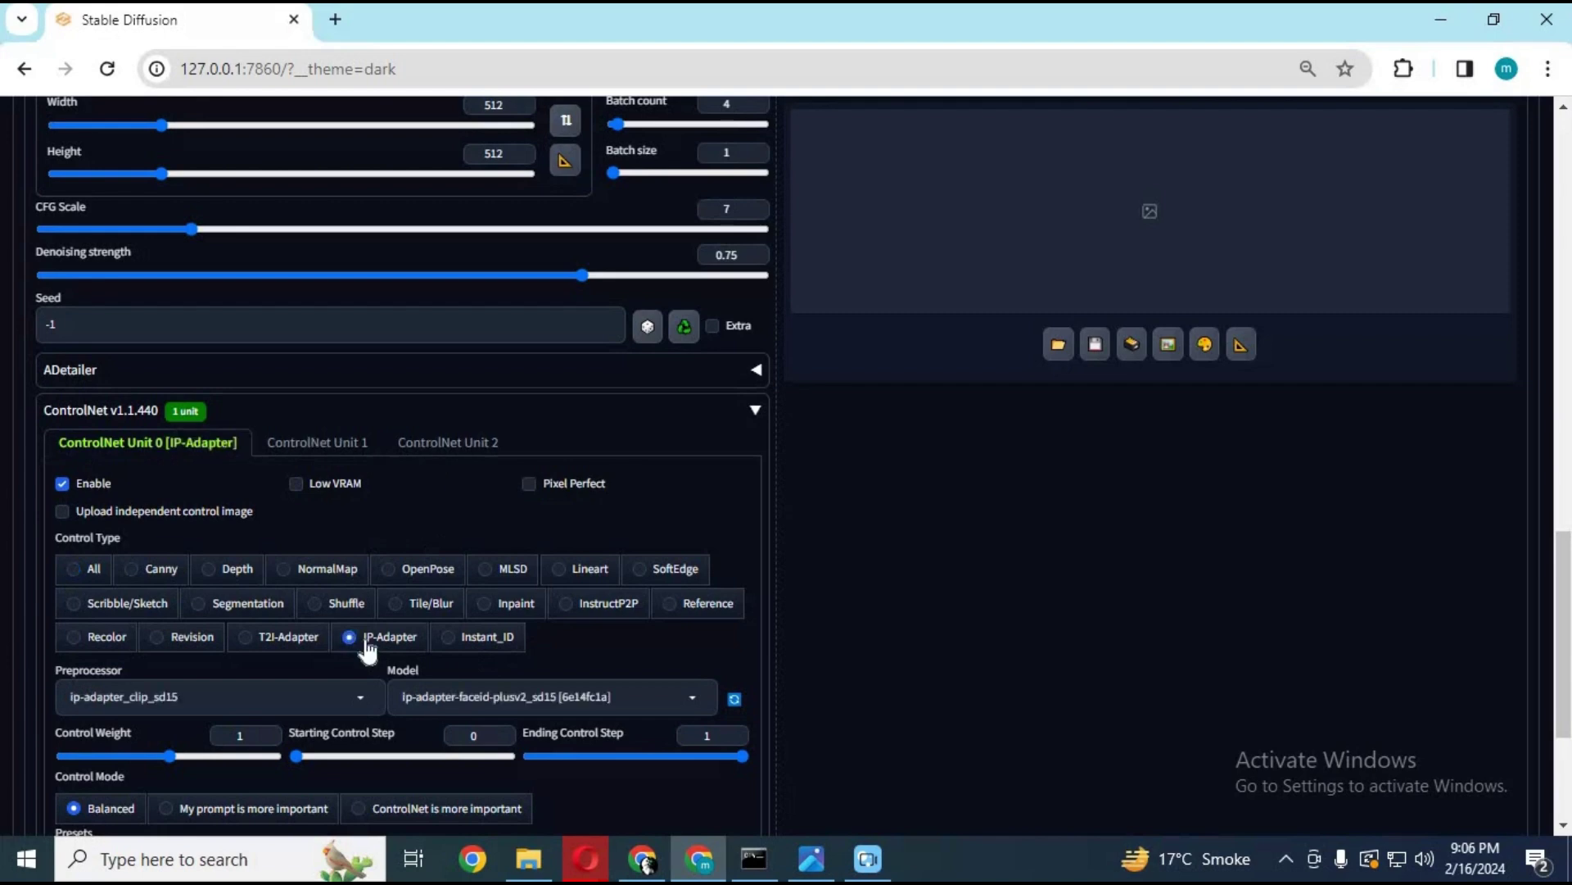
scroll(395, 622, "down", 3)
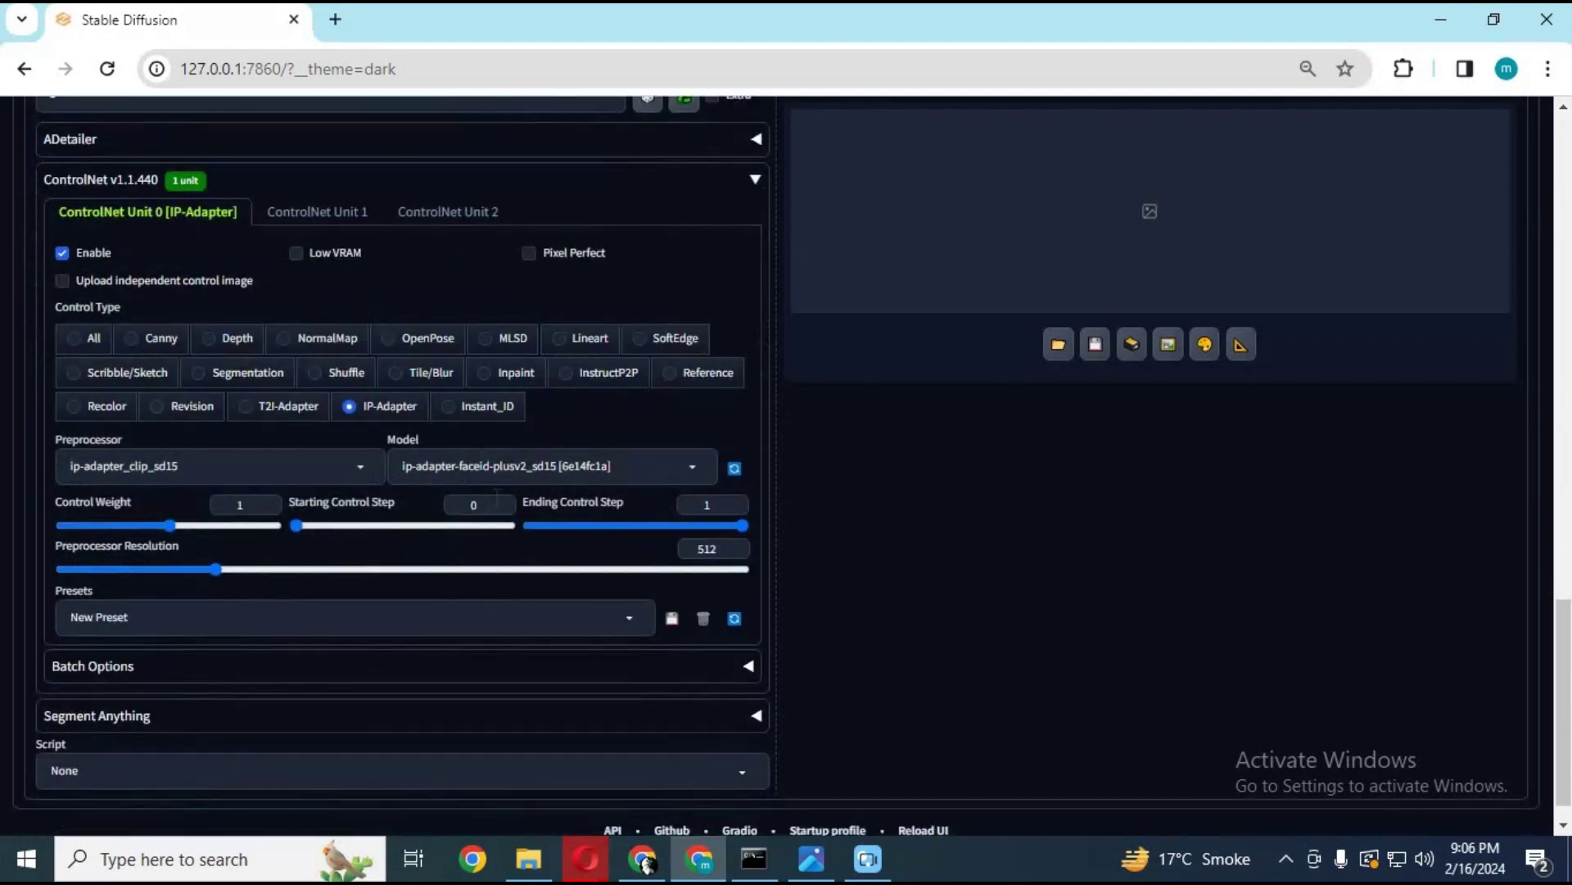
left_click(210, 464)
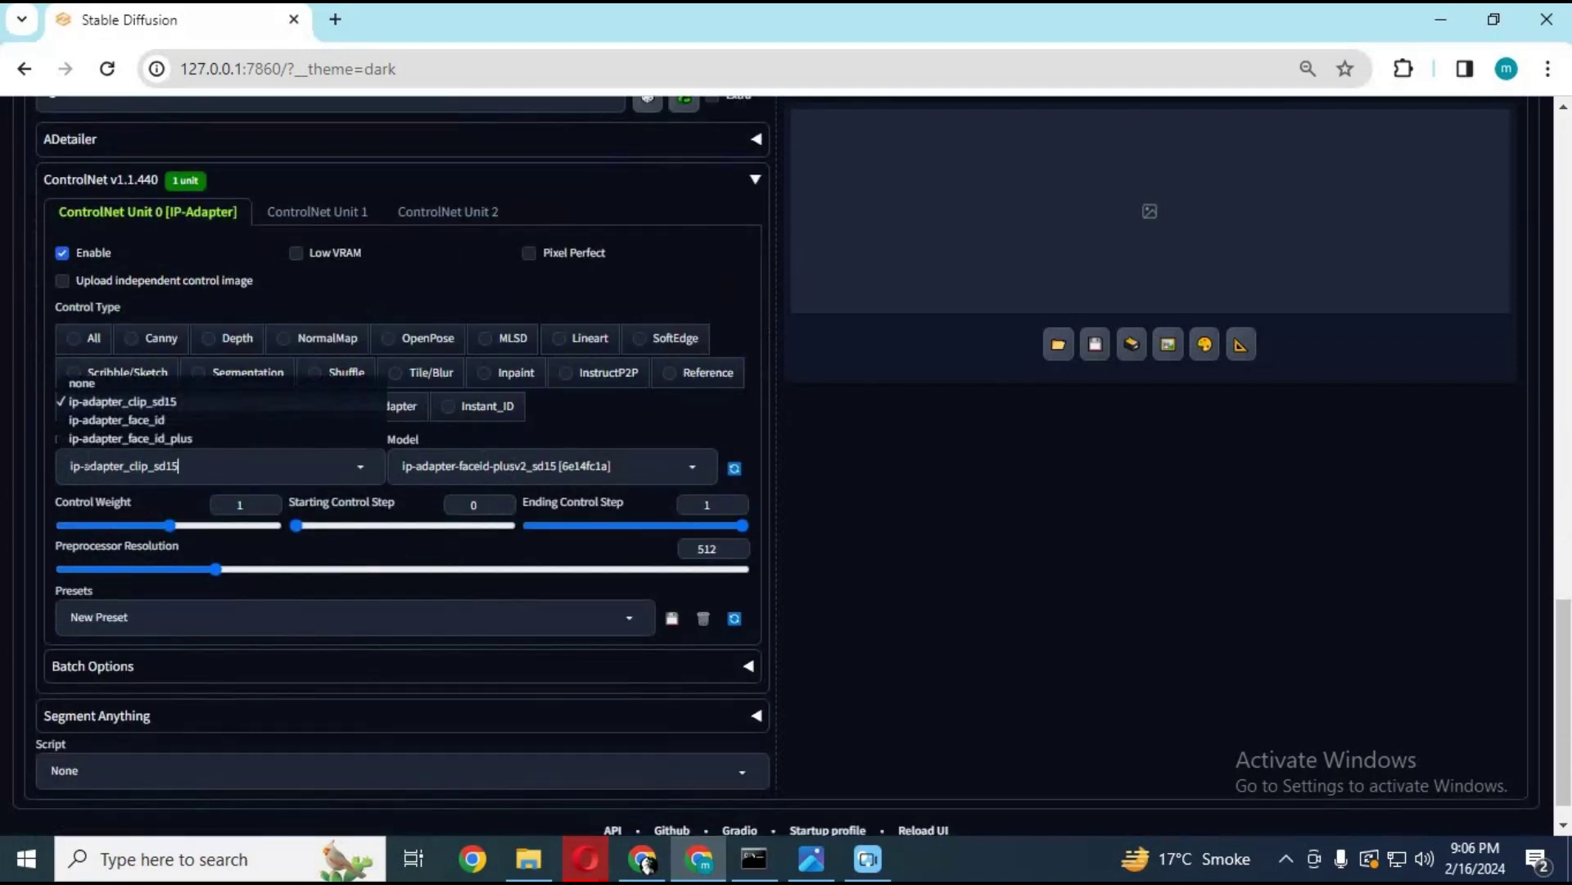
left_click(133, 422)
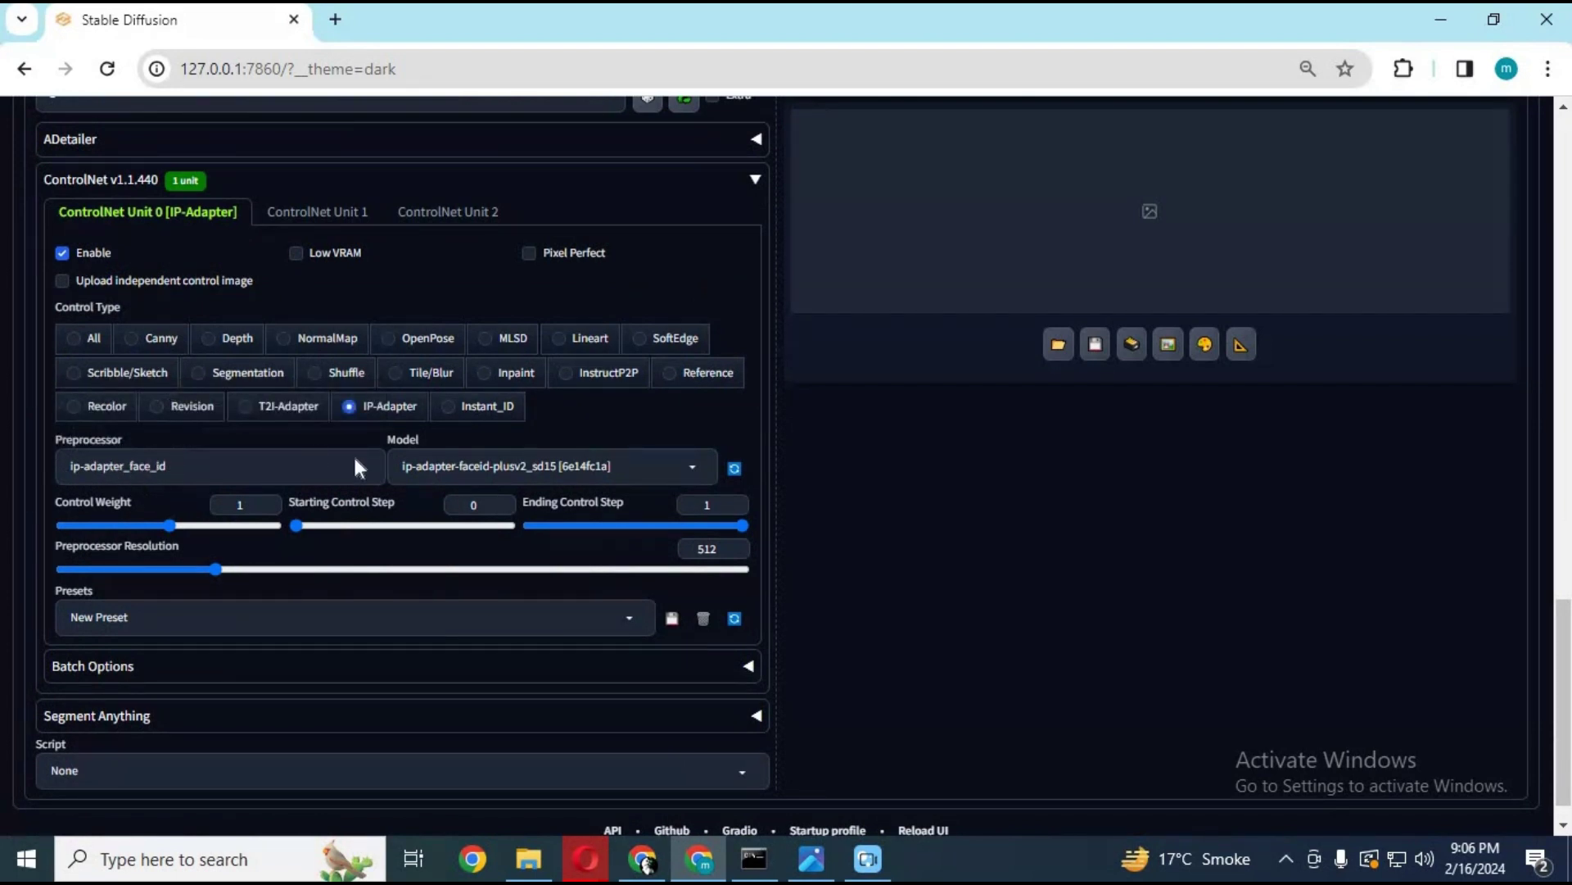
left_click(430, 465)
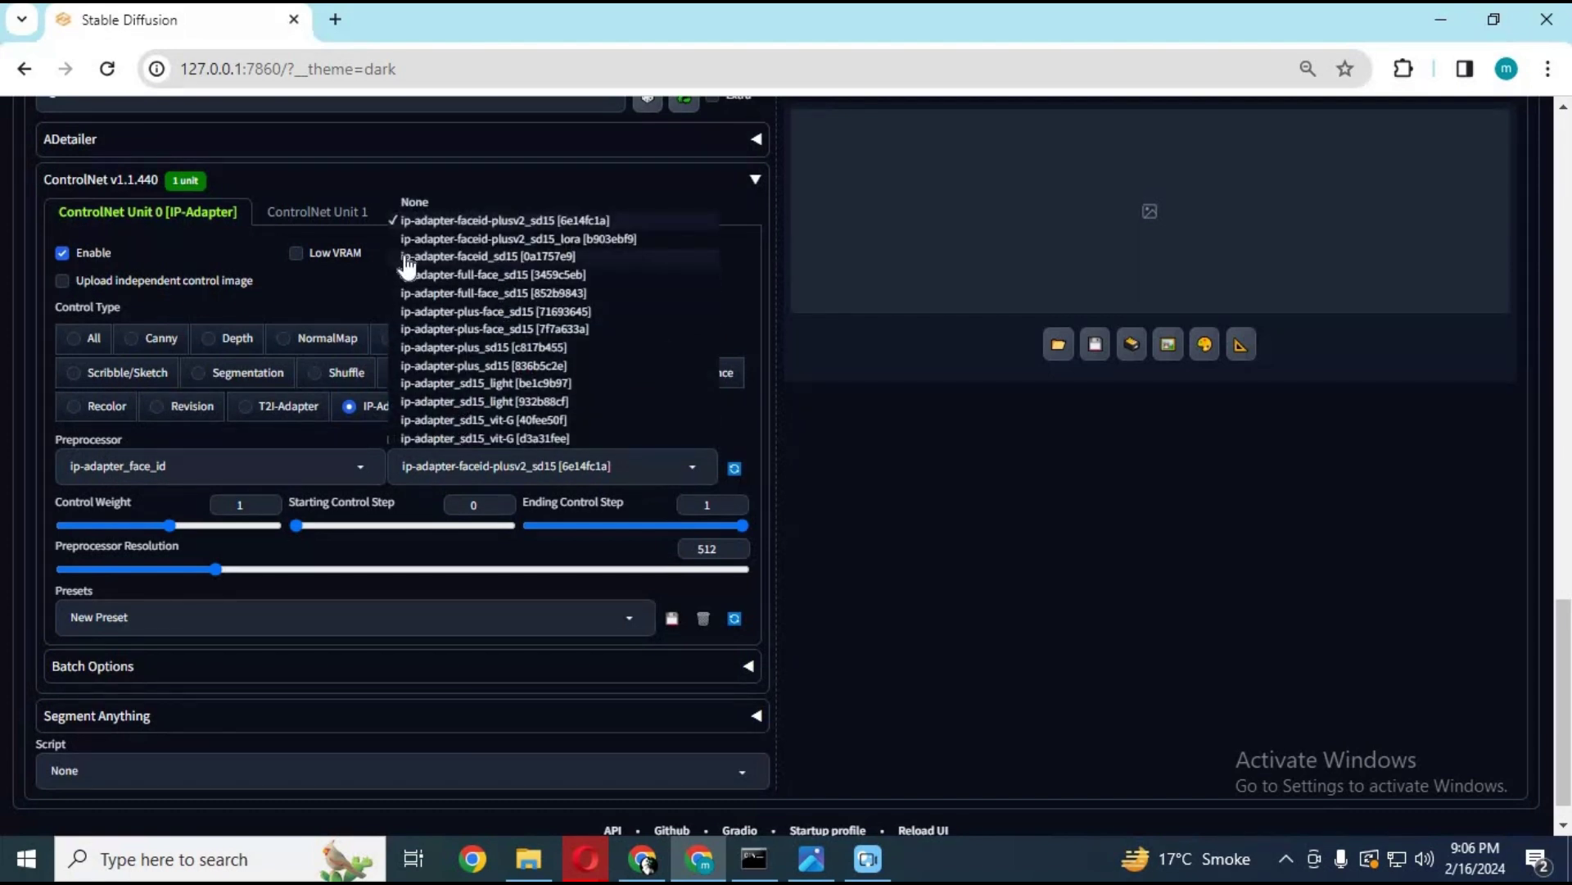
left_click(544, 259)
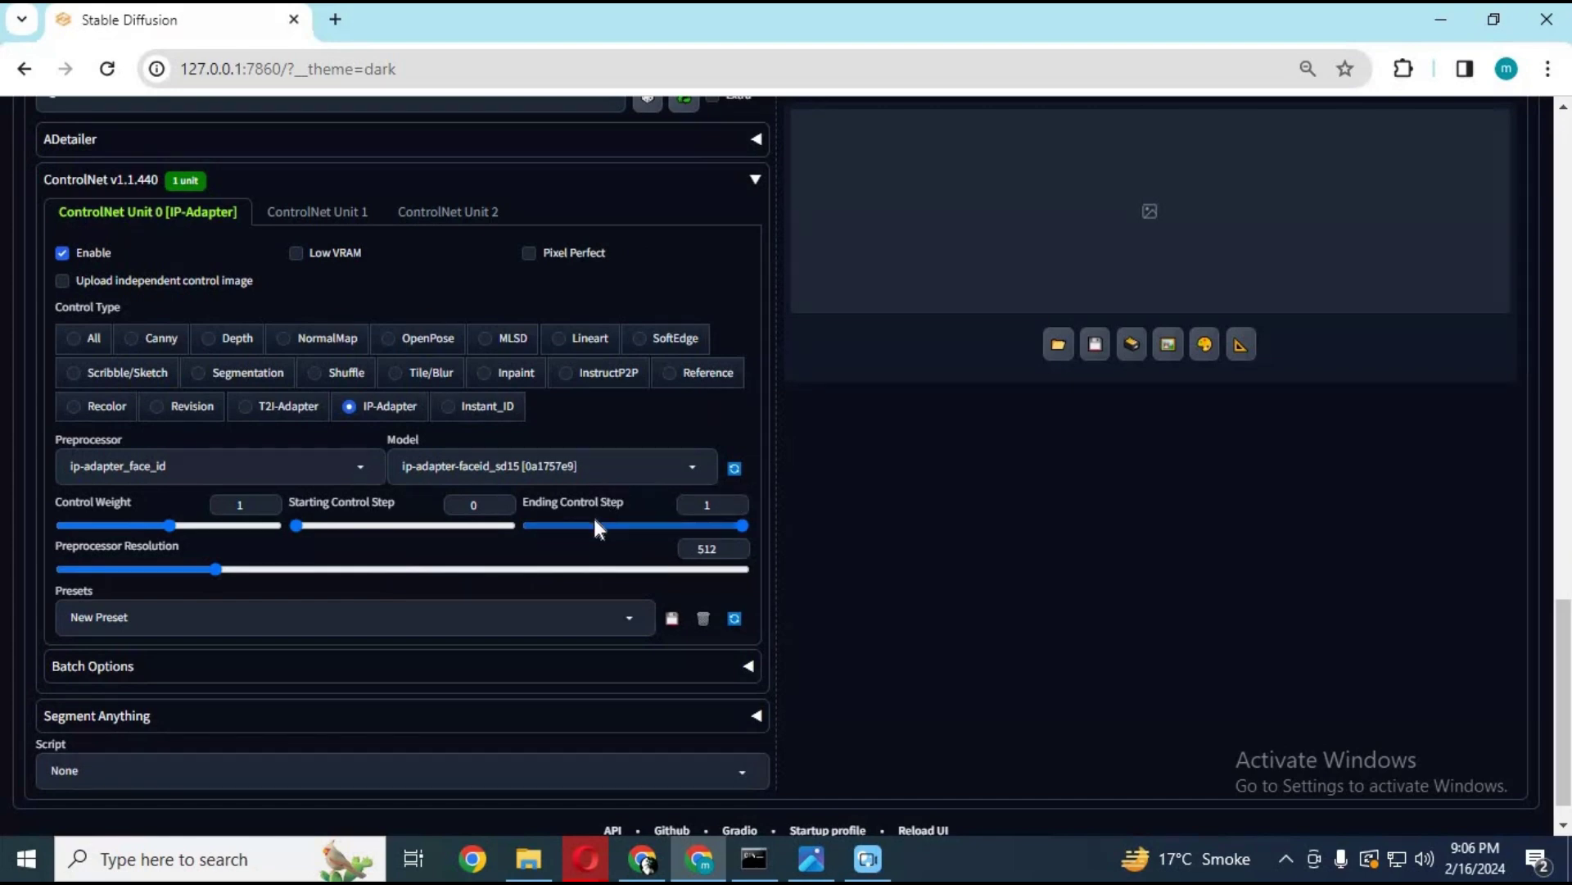
scroll(592, 518, "up", 3)
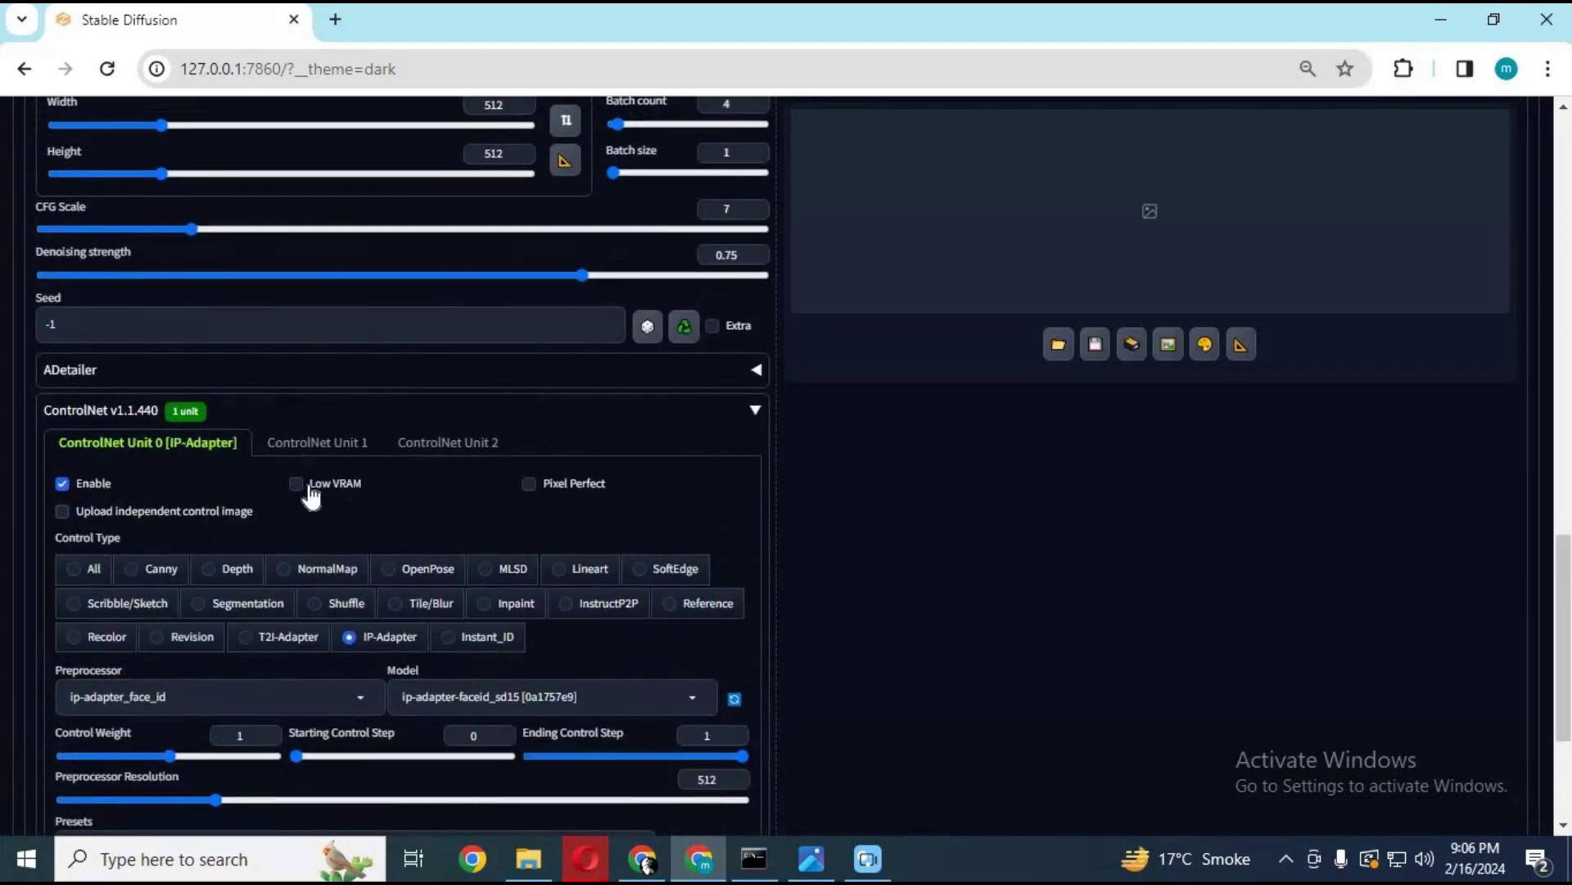
Turn on Low VRAM, Pixel Perfect and a separate image, then paste the reference face
left_click(298, 485)
left_click(530, 482)
left_click(62, 511)
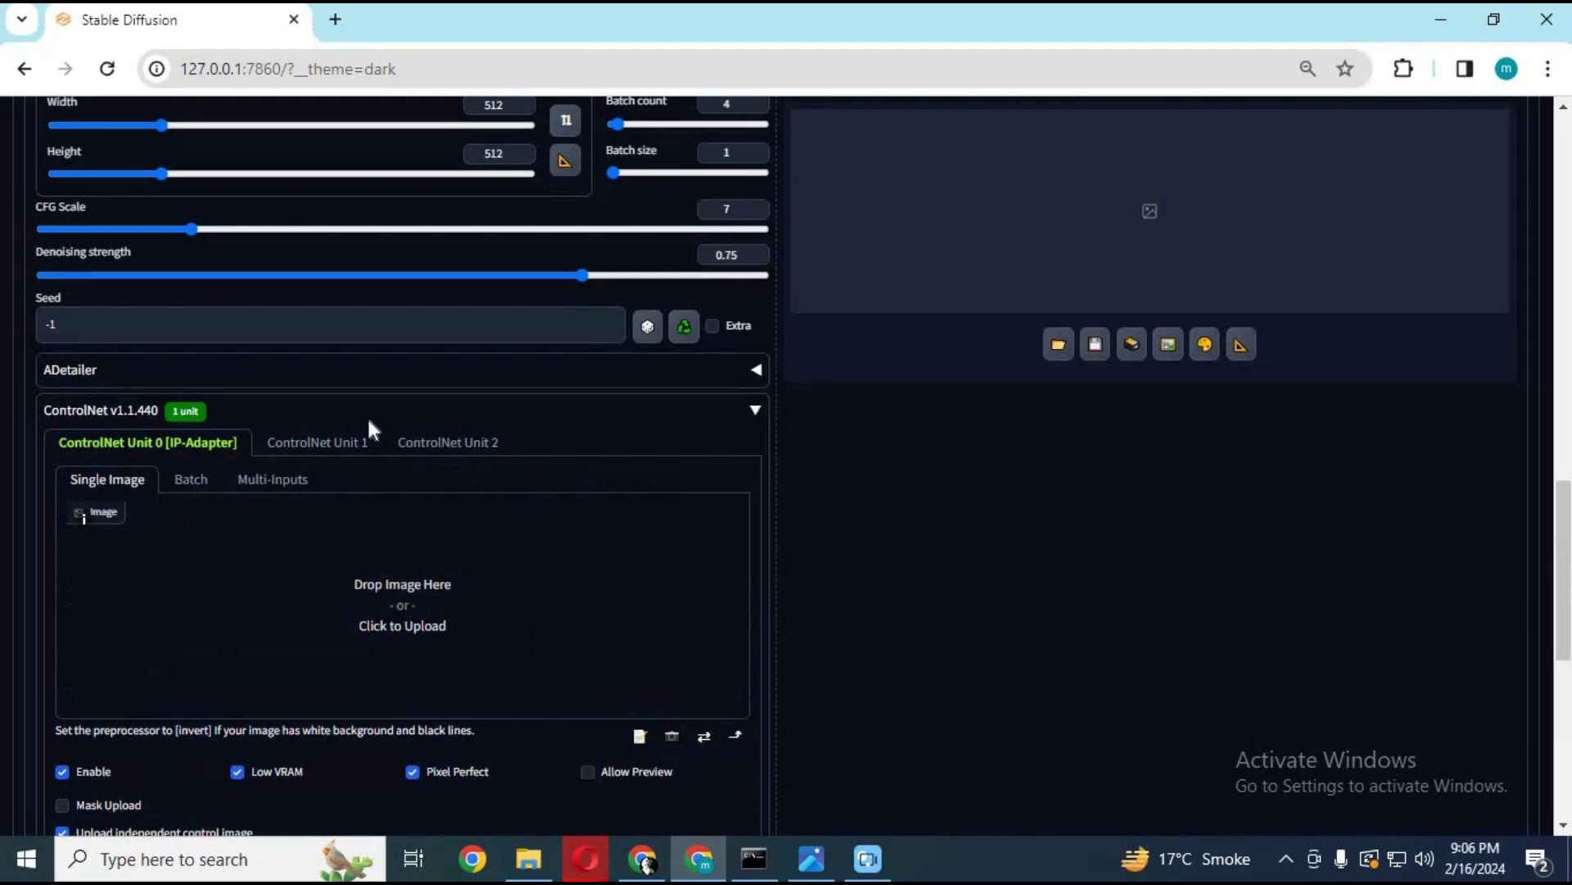
key("ctrl+v")
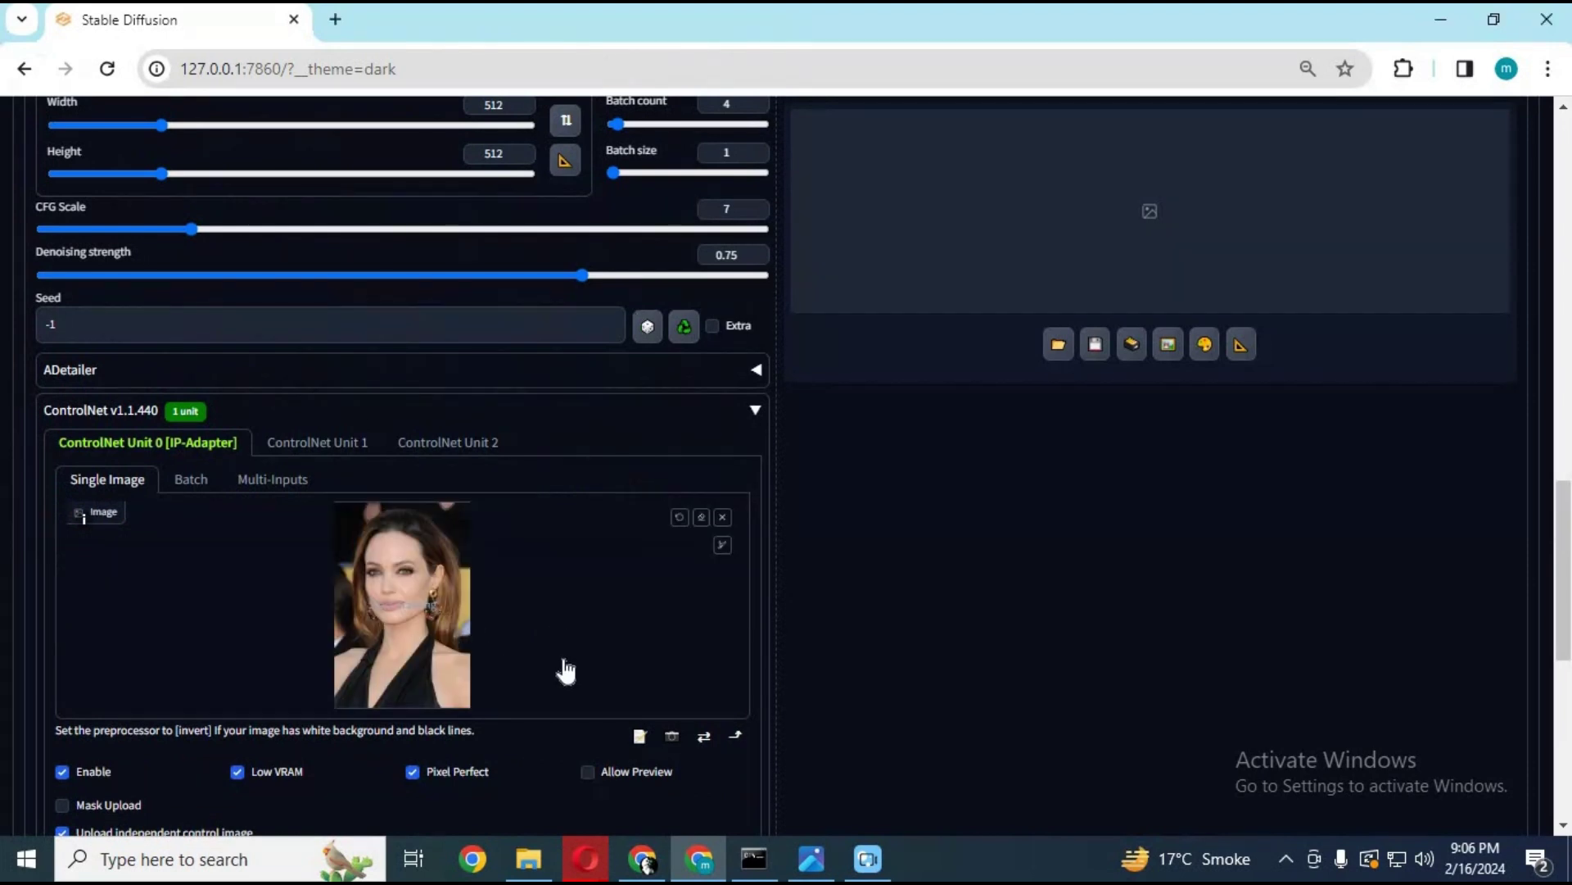
Generate the preprocessor preview of the reference face
scroll(567, 660, "down", 4)
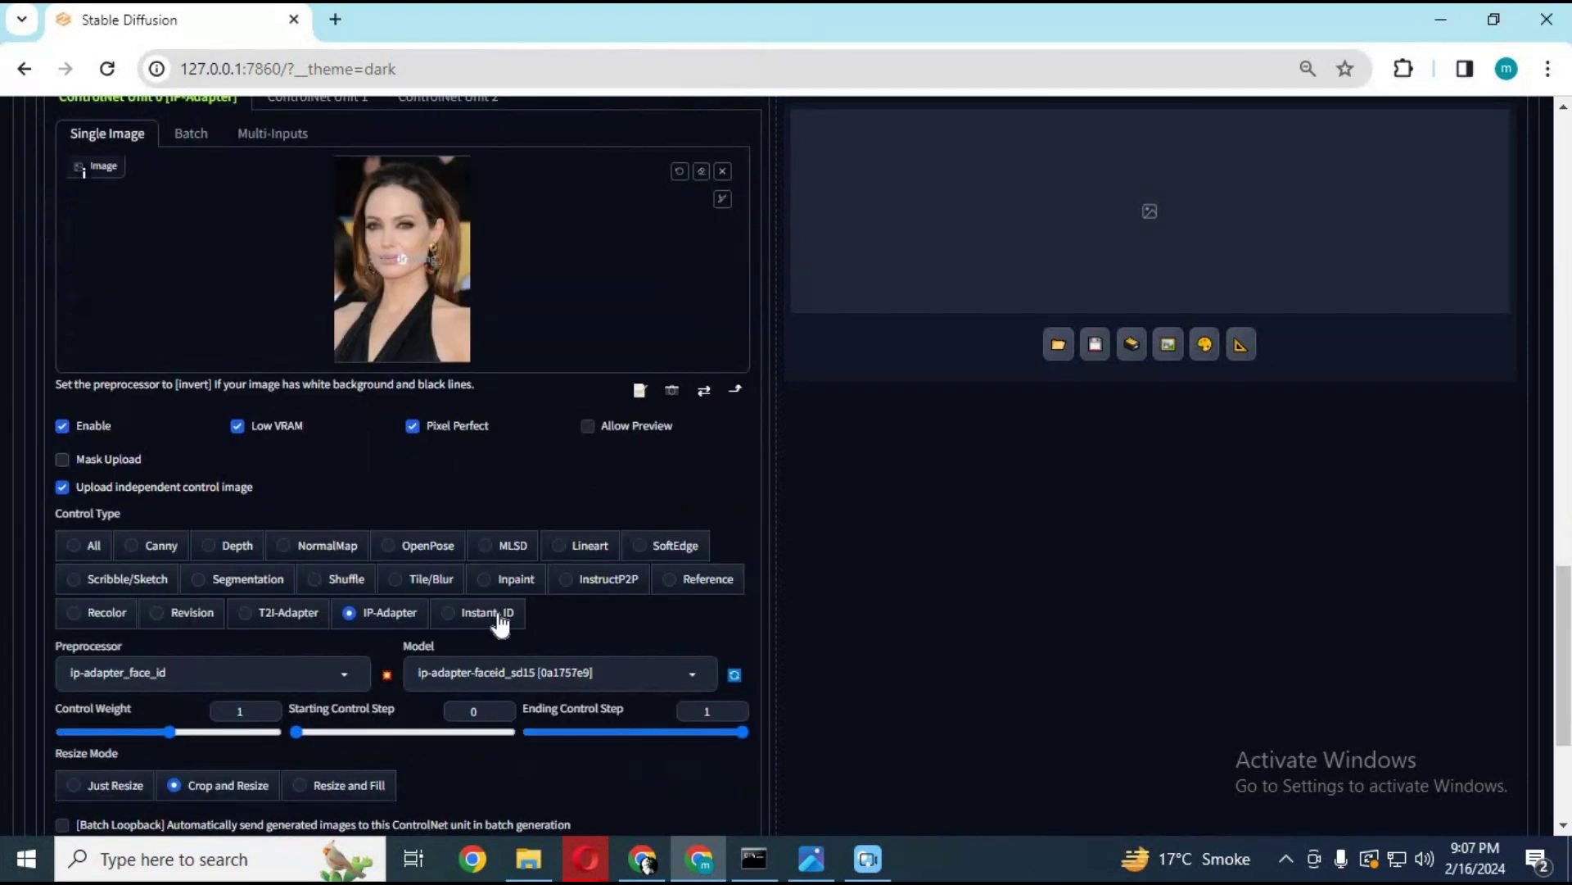
left_click(386, 677)
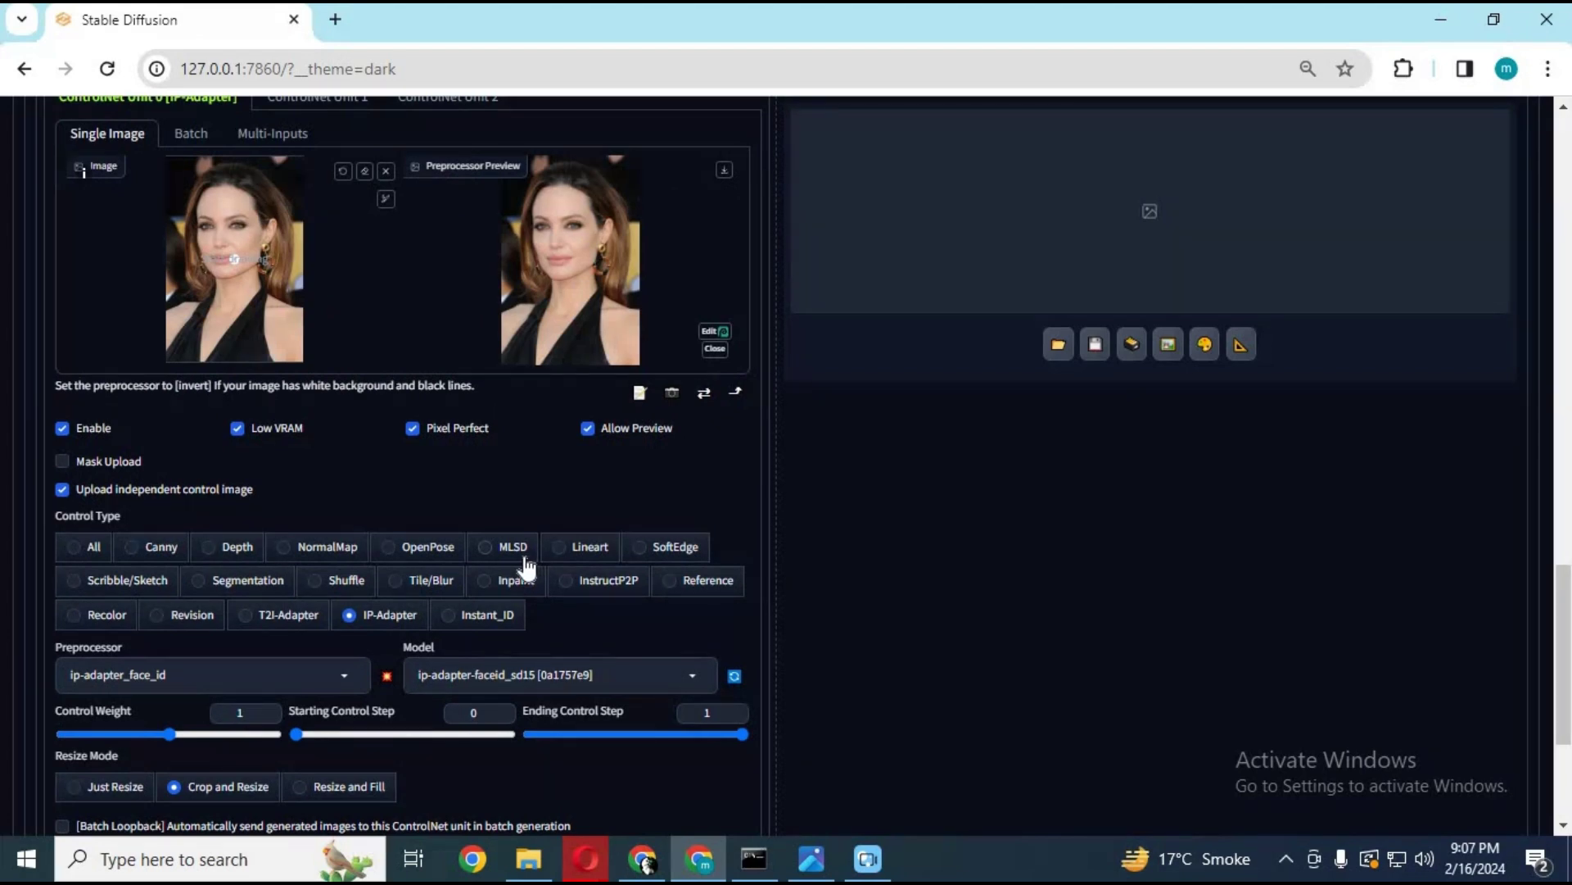
scroll(534, 540, "up", 7)
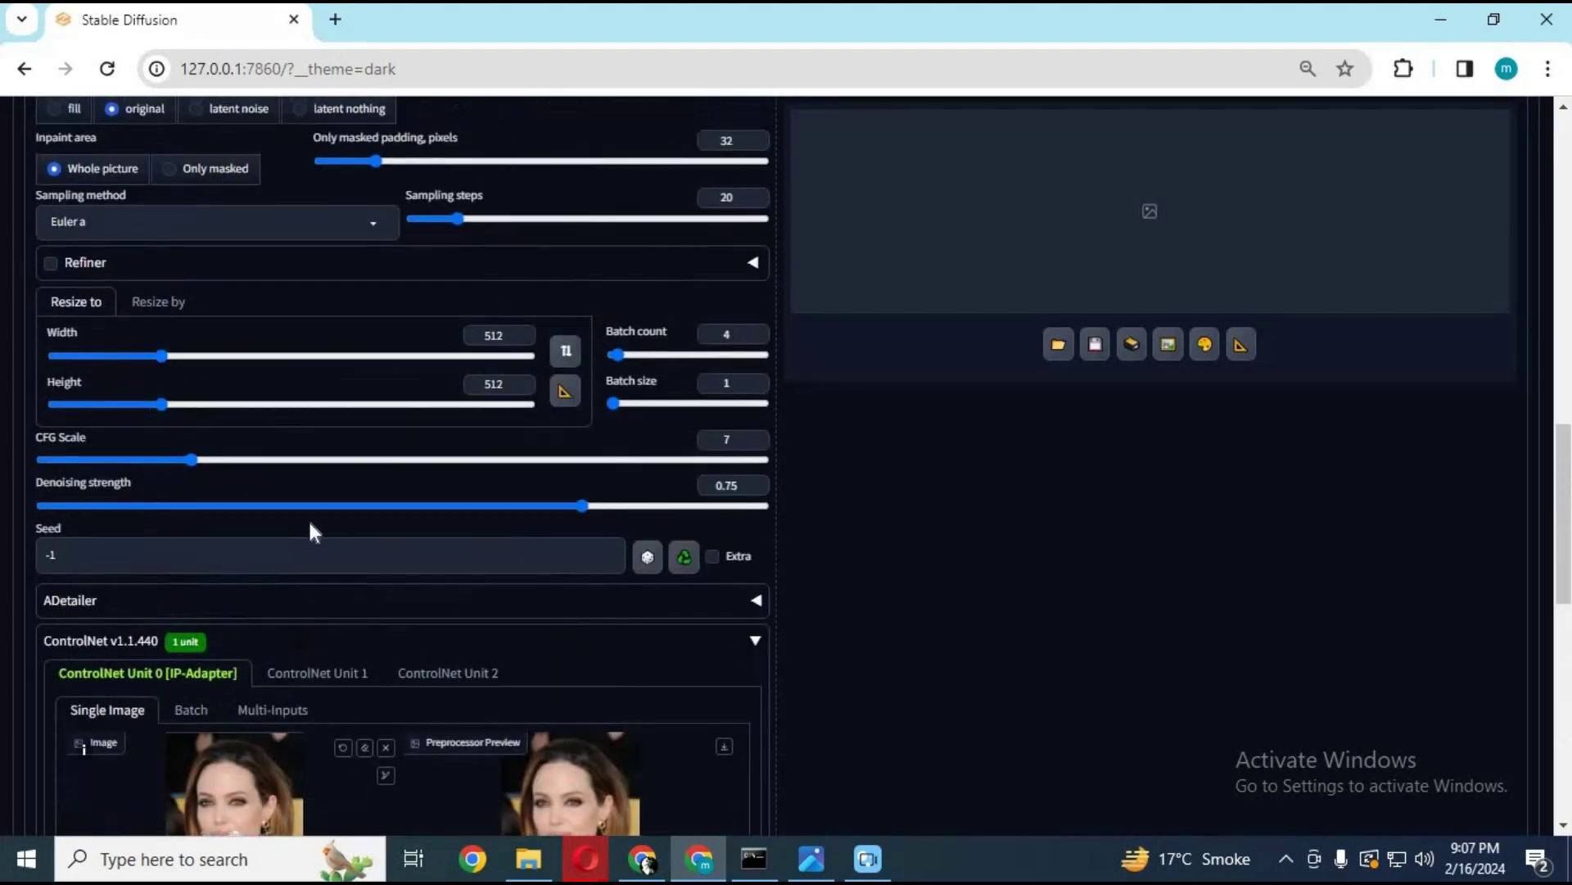
Copy the 491×396 source size to the output and set Ending Control Step to 0.8
left_click(565, 402)
scroll(526, 493, "down", 8)
scroll(523, 506, "down", 1)
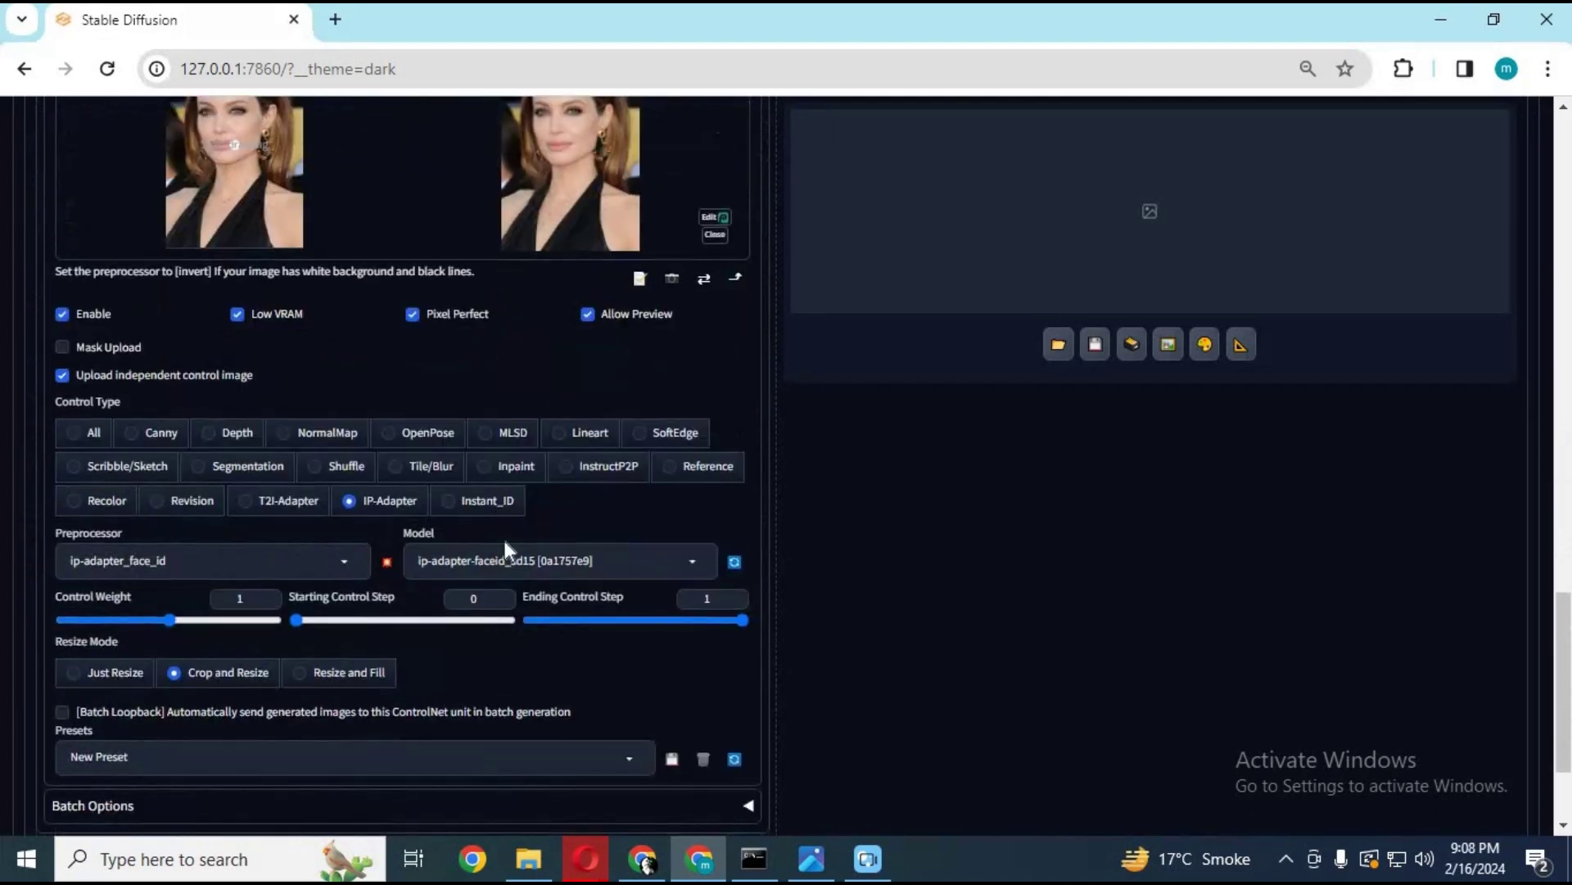
left_click(734, 603)
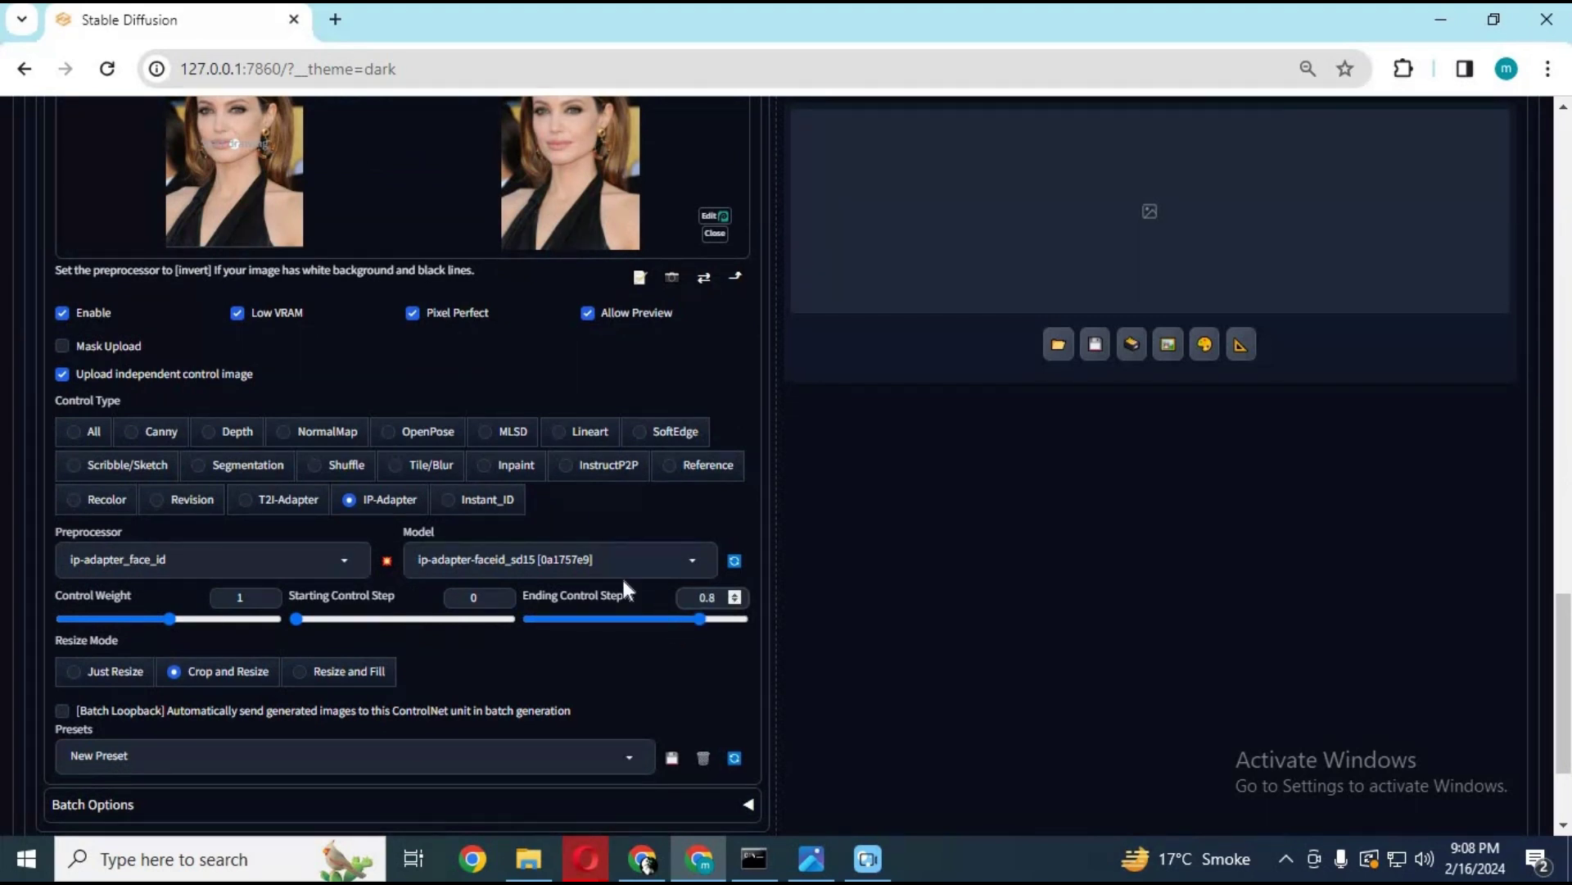
scroll(623, 580, "up", 20)
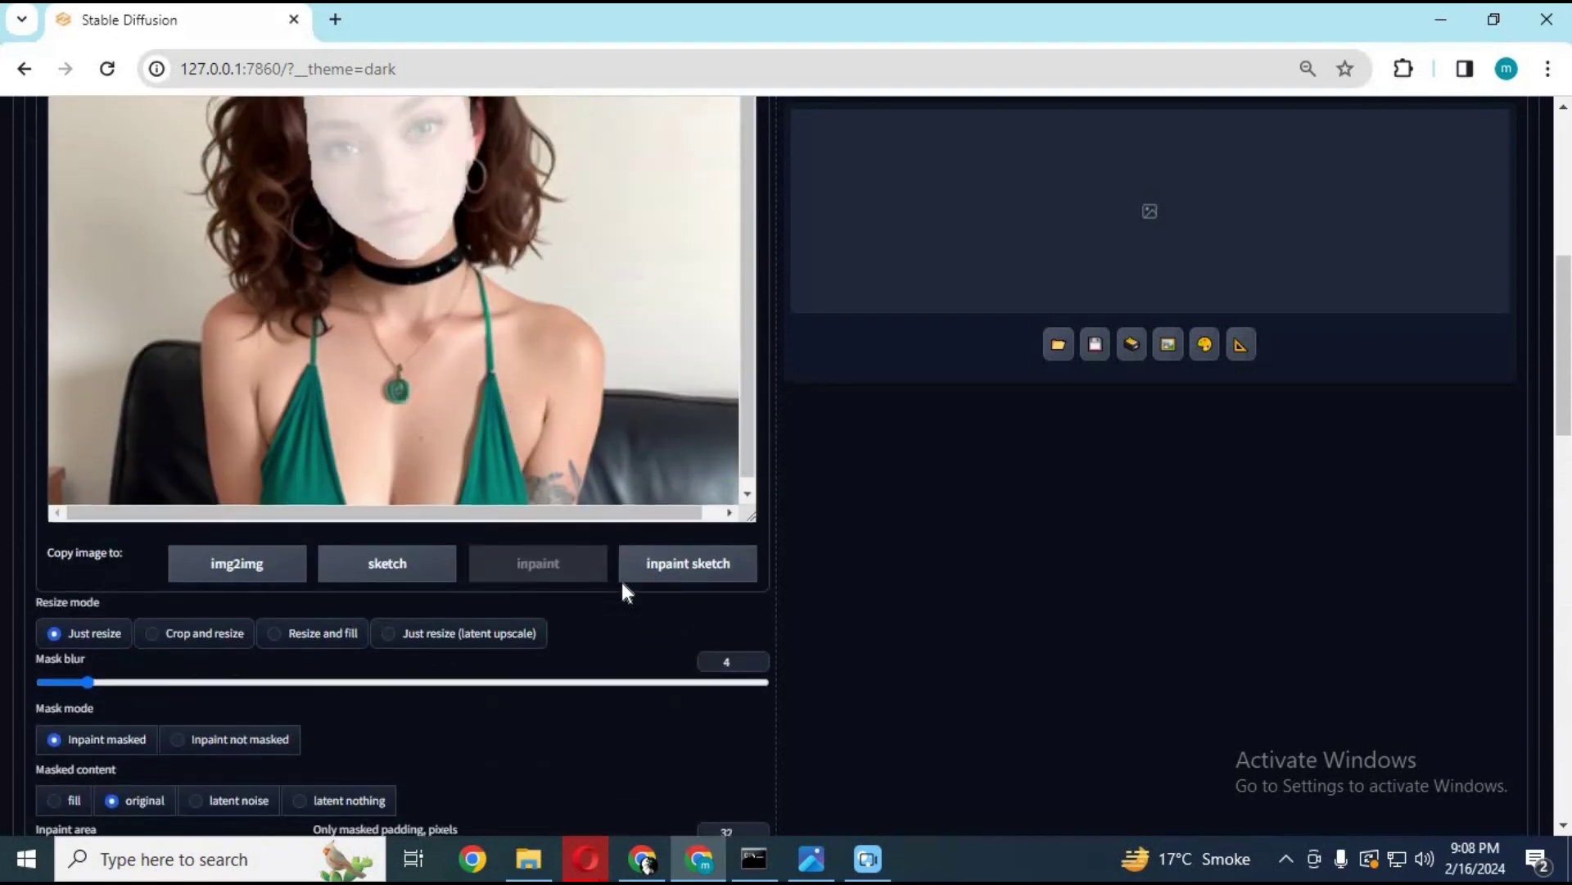
Insert the ip-adapter-faceid_sd15_lora card from the Lora tab into the prompt, then return to Generation
scroll(625, 590, "up", 7)
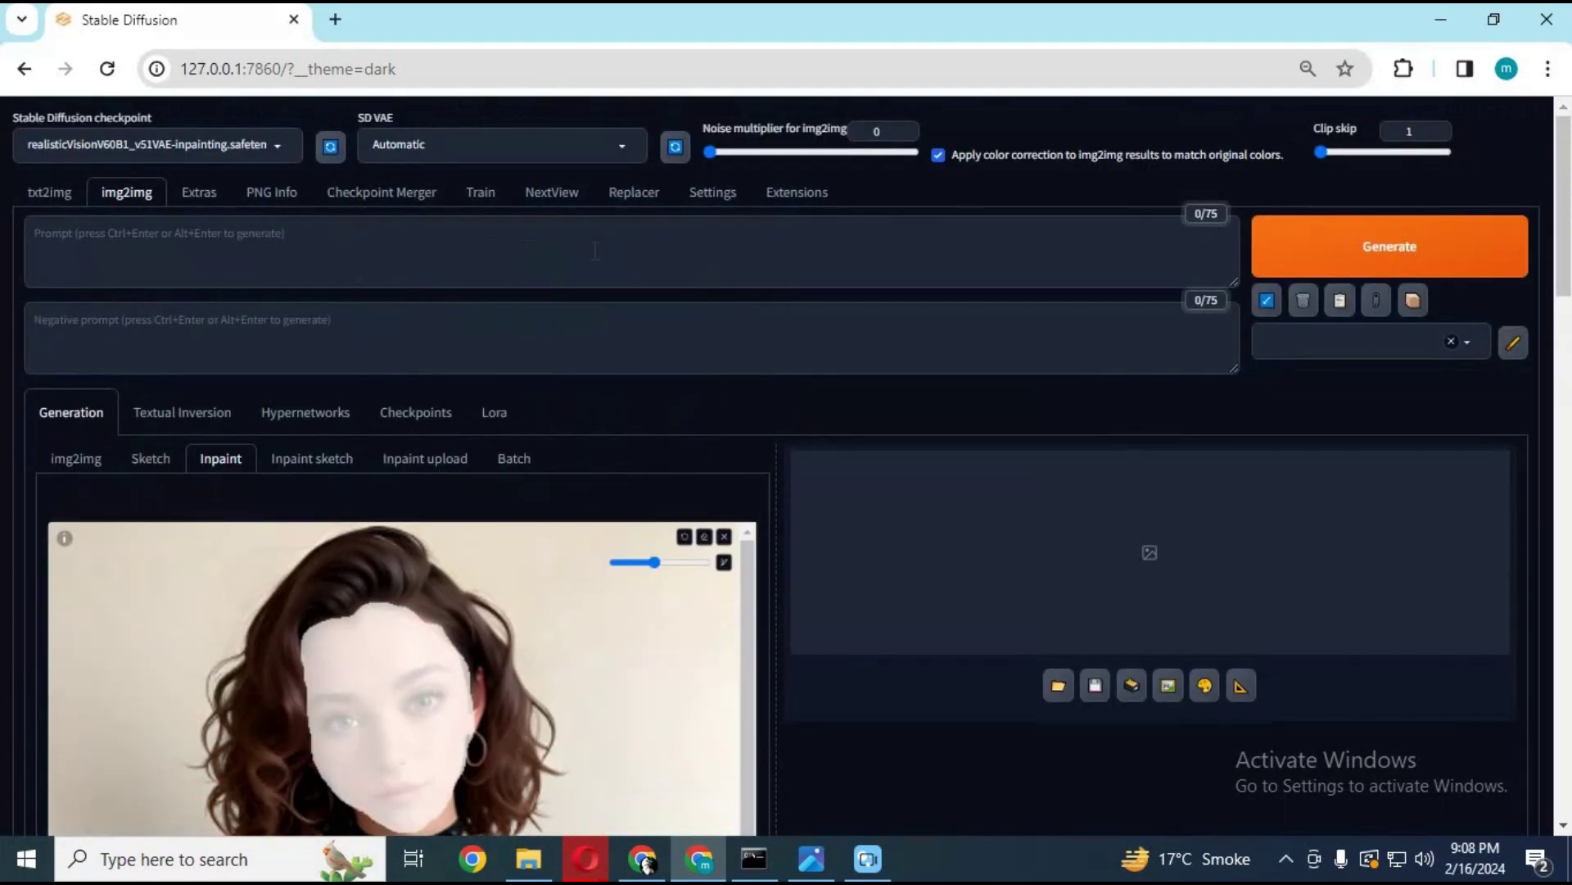
left_click(499, 414)
scroll(713, 470, "down", 4)
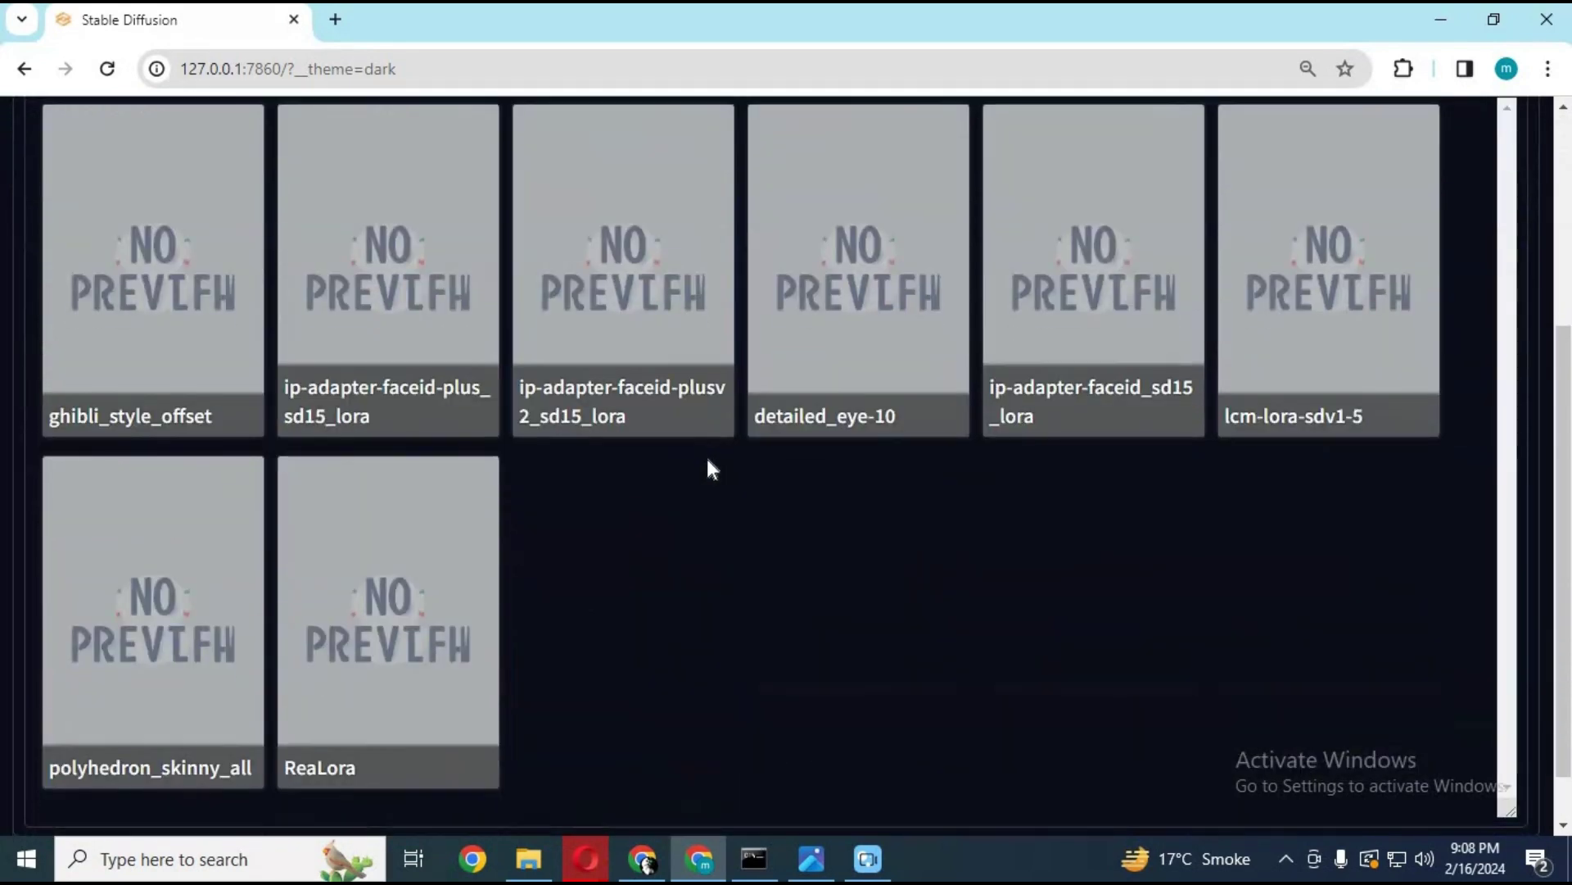
scroll(708, 470, "down", 1)
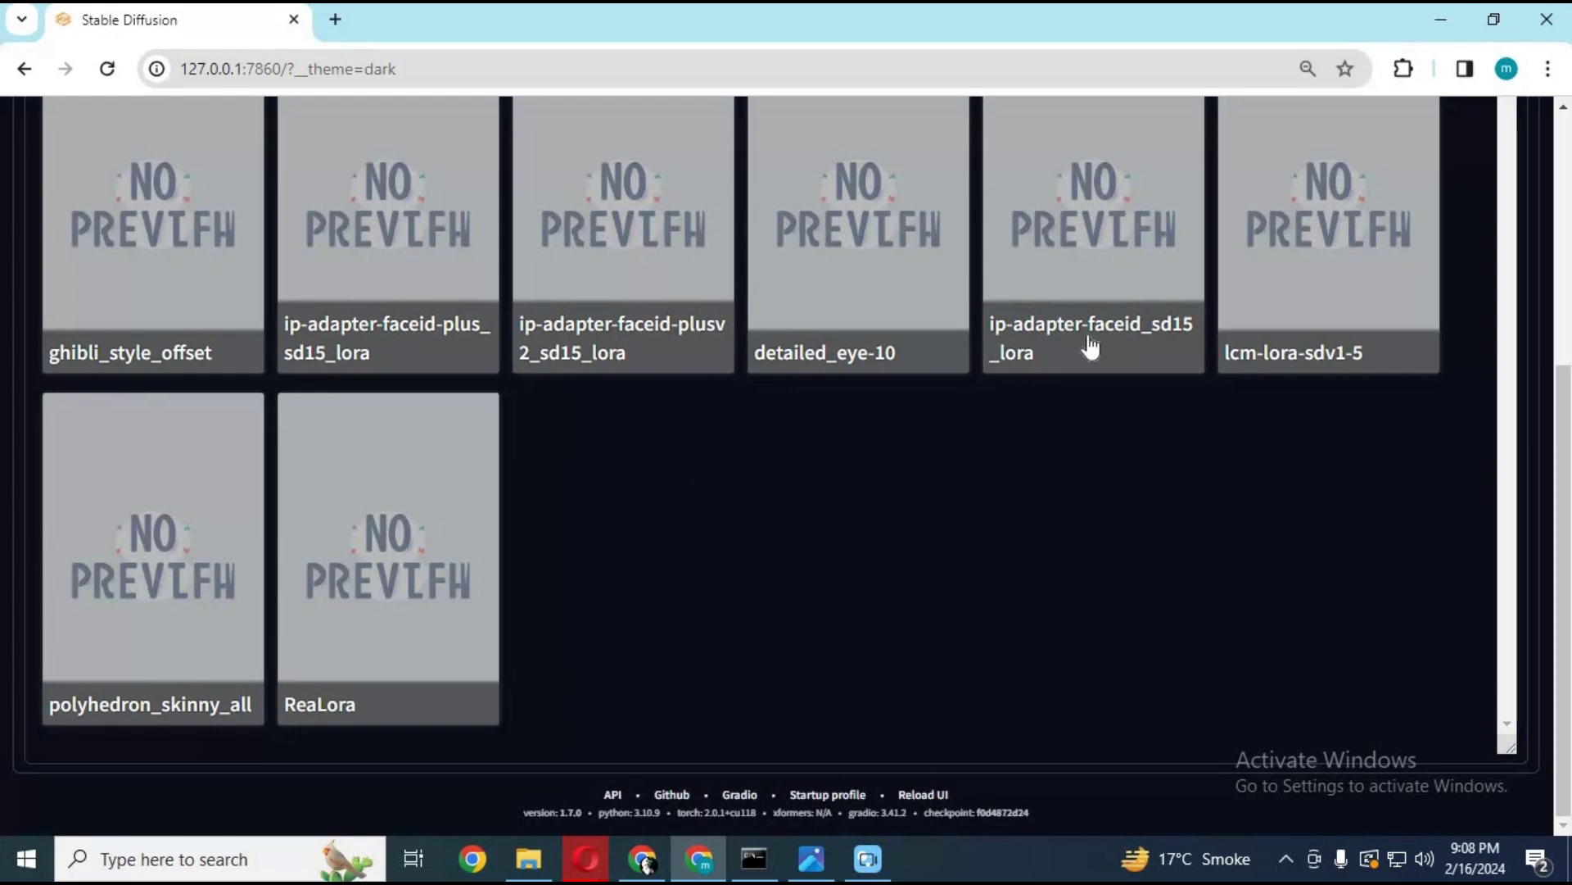
left_click(1099, 348)
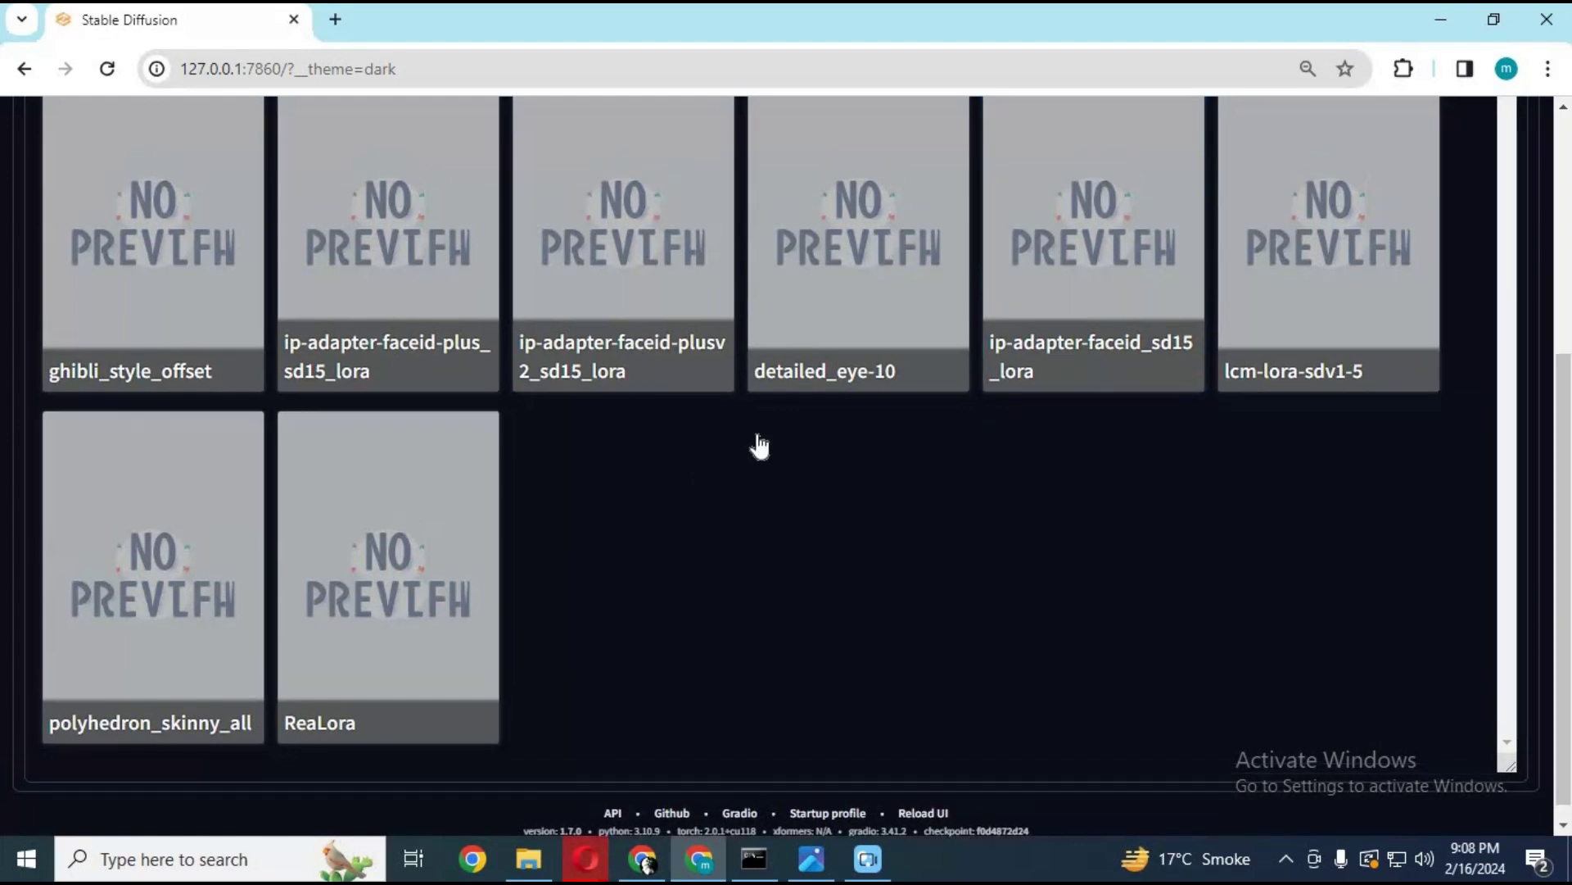
scroll(756, 434, "up", 5)
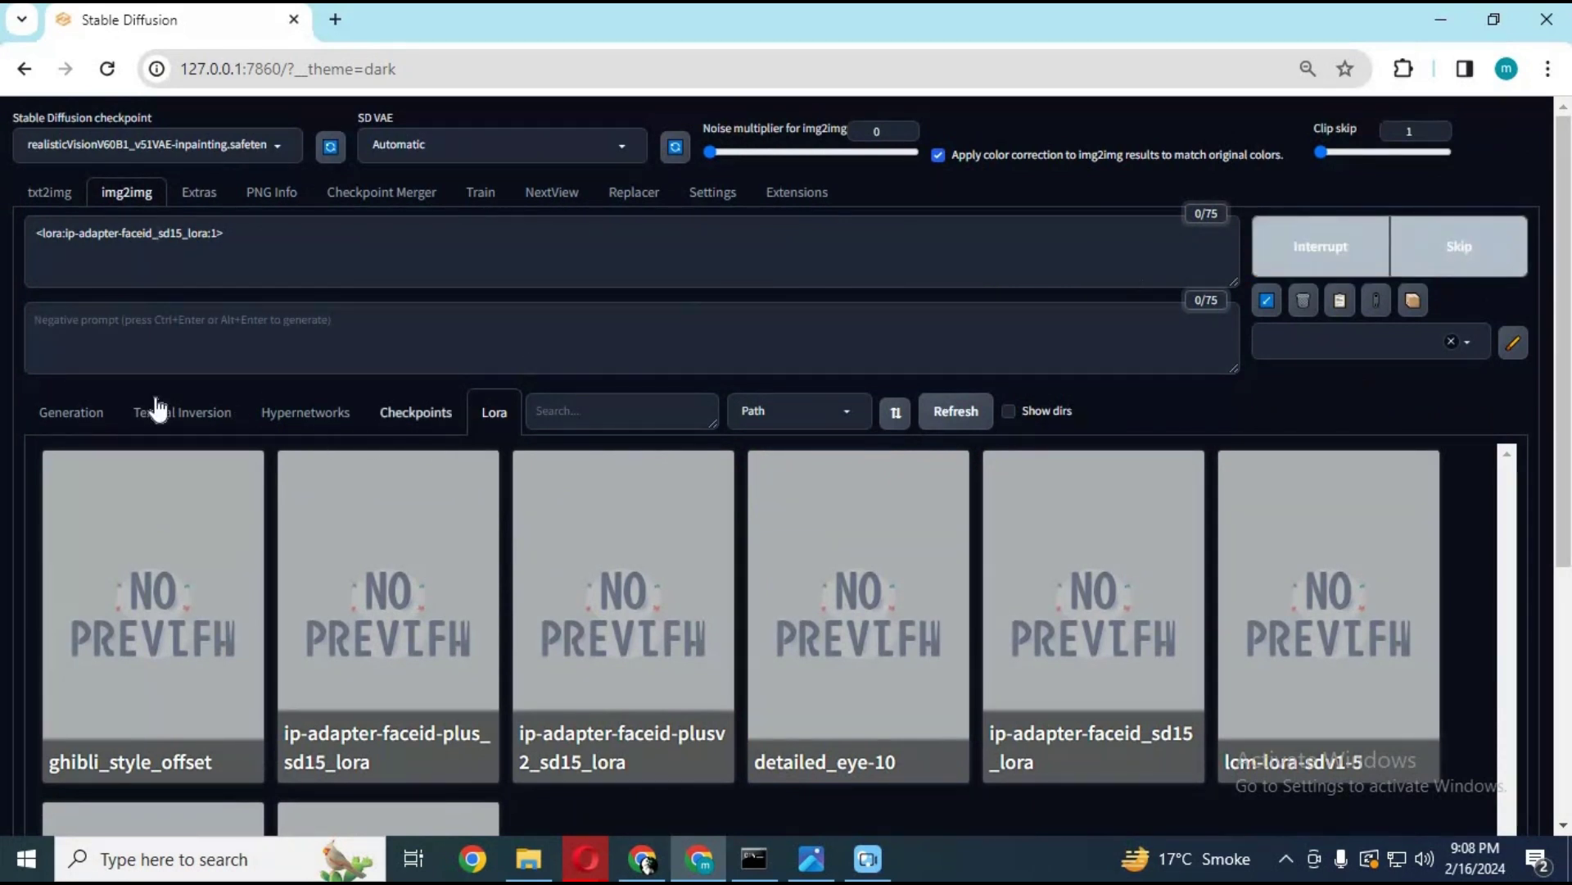
left_click(82, 412)
scroll(983, 402, "down", 3)
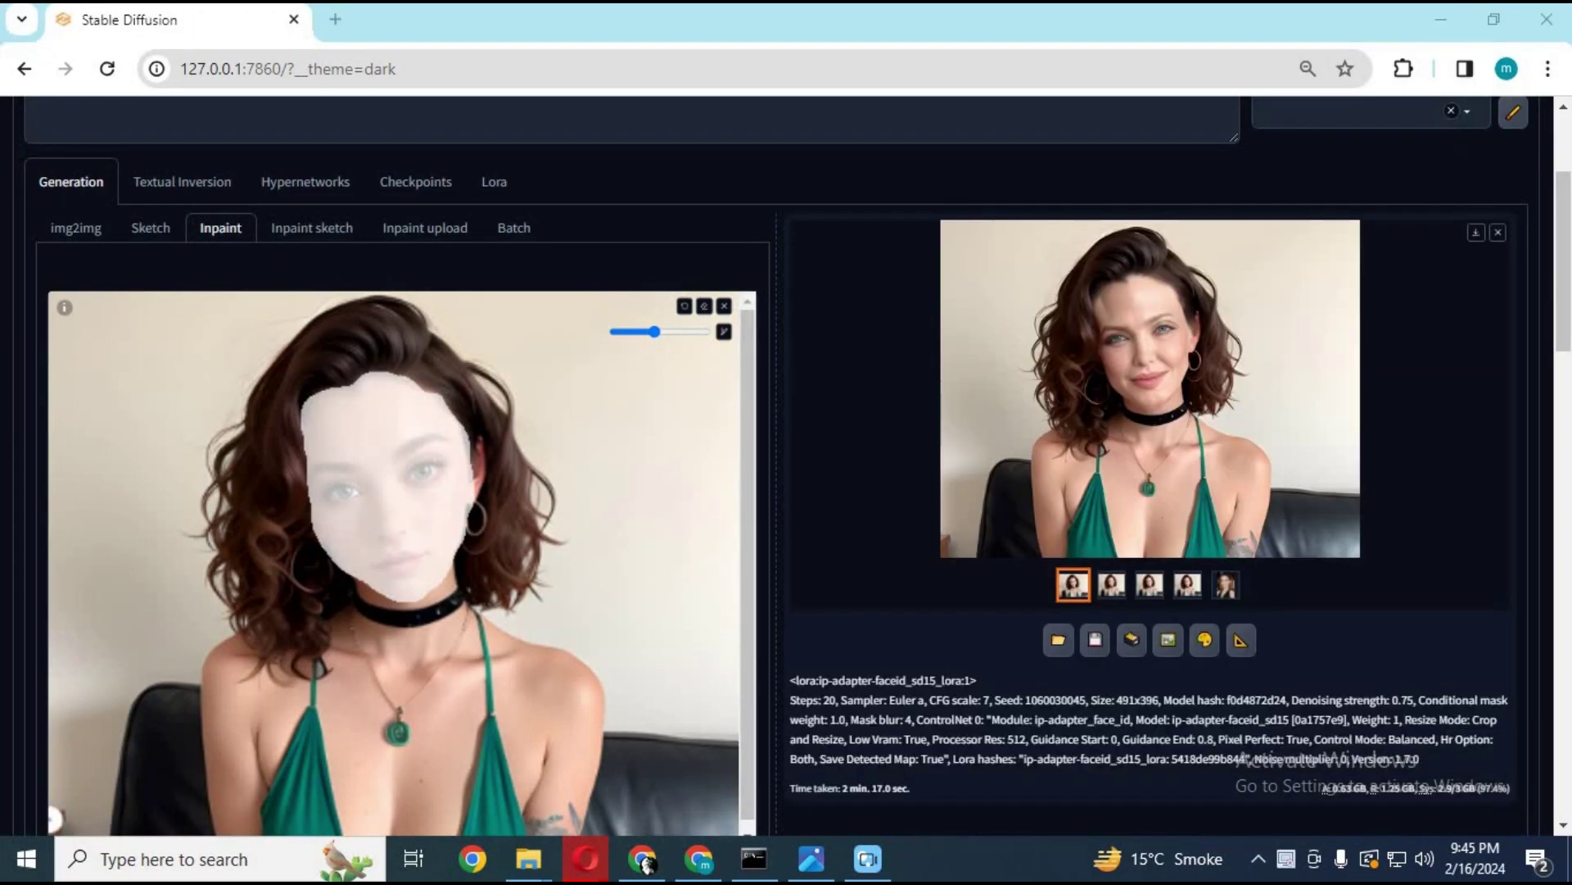
left_click(1116, 583)
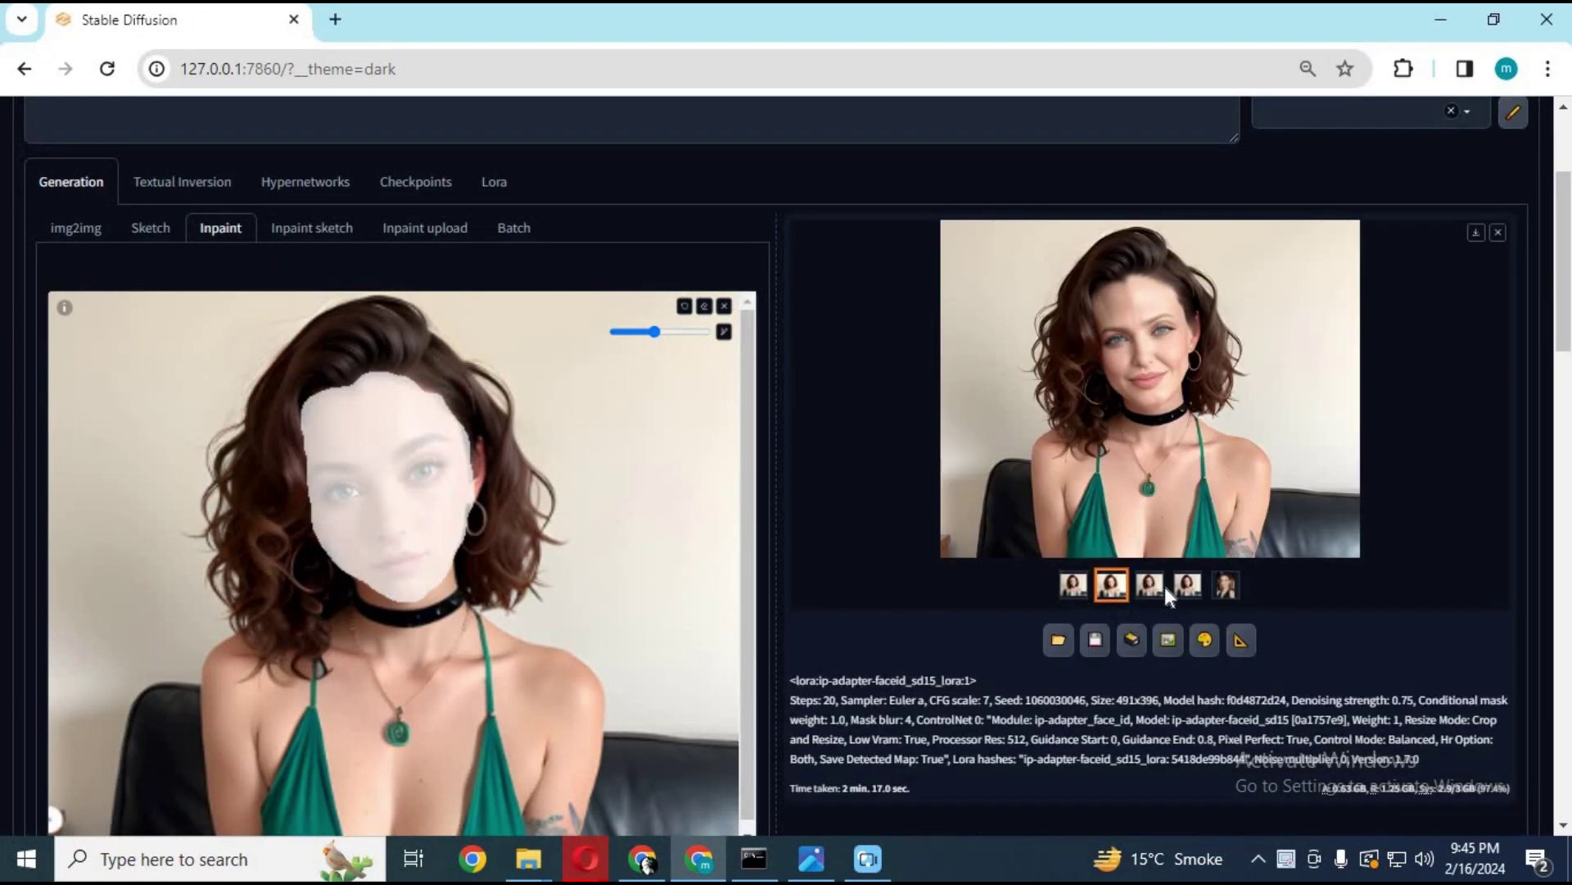
left_click(1155, 584)
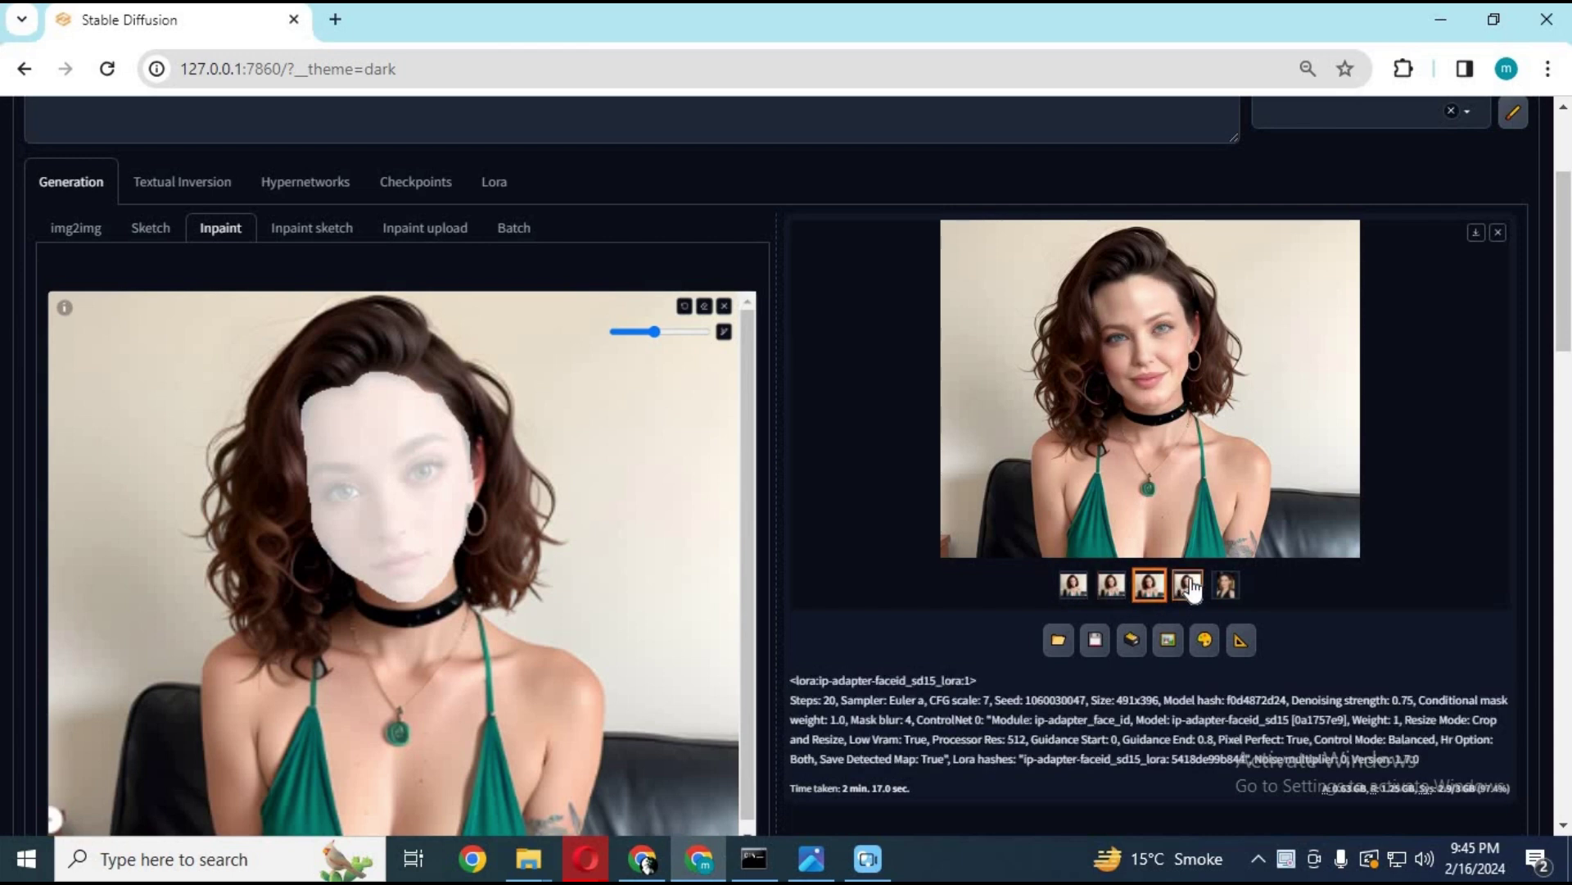
left_click(1189, 584)
left_click(1185, 396)
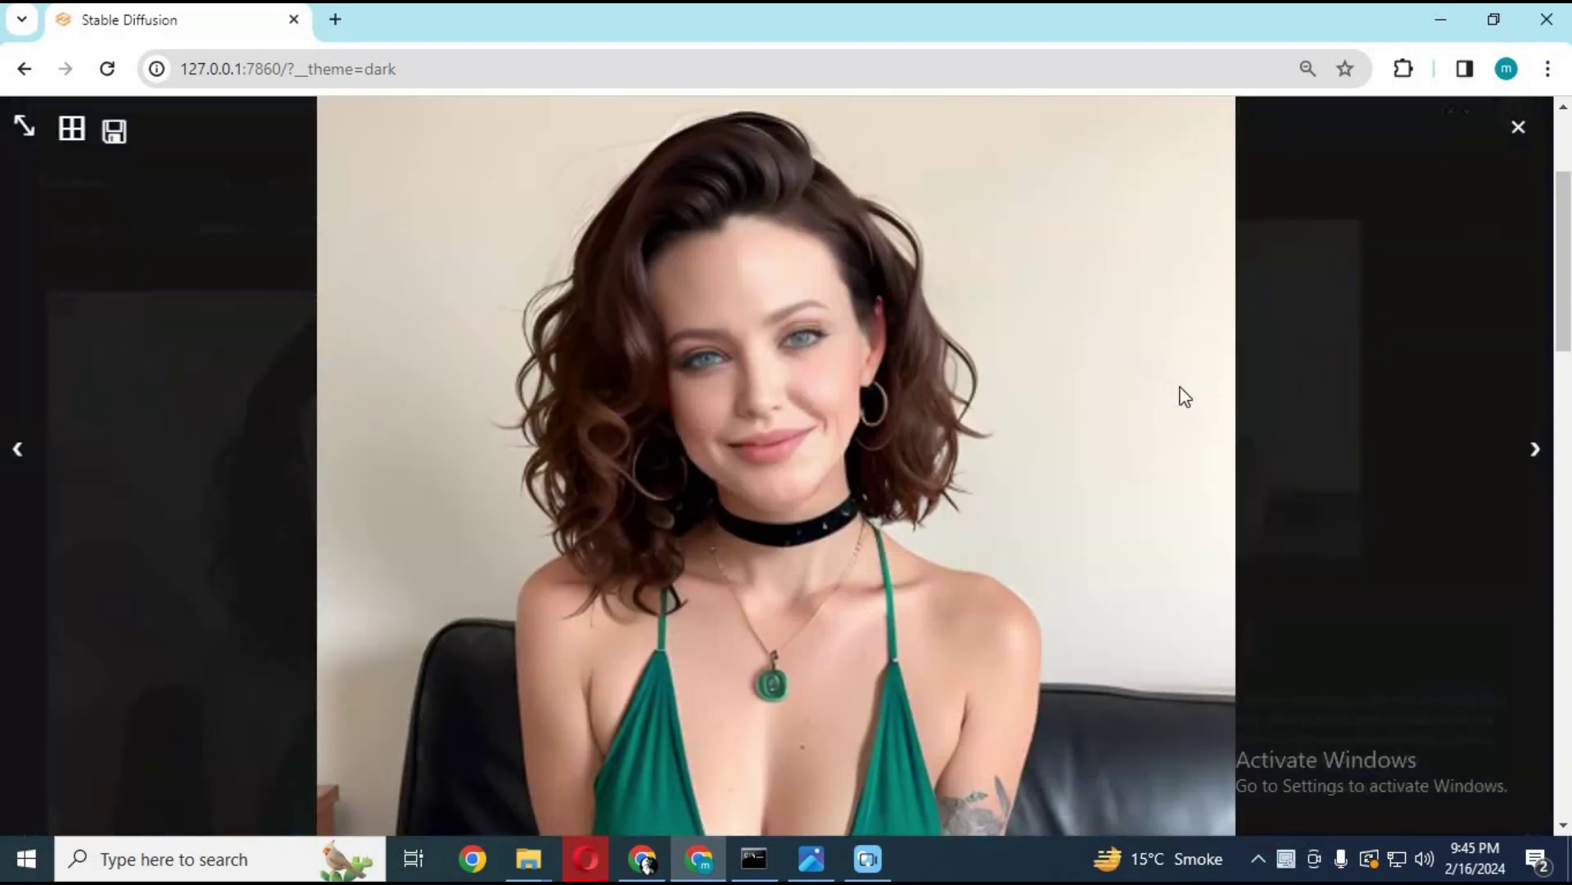
left_click(1536, 459)
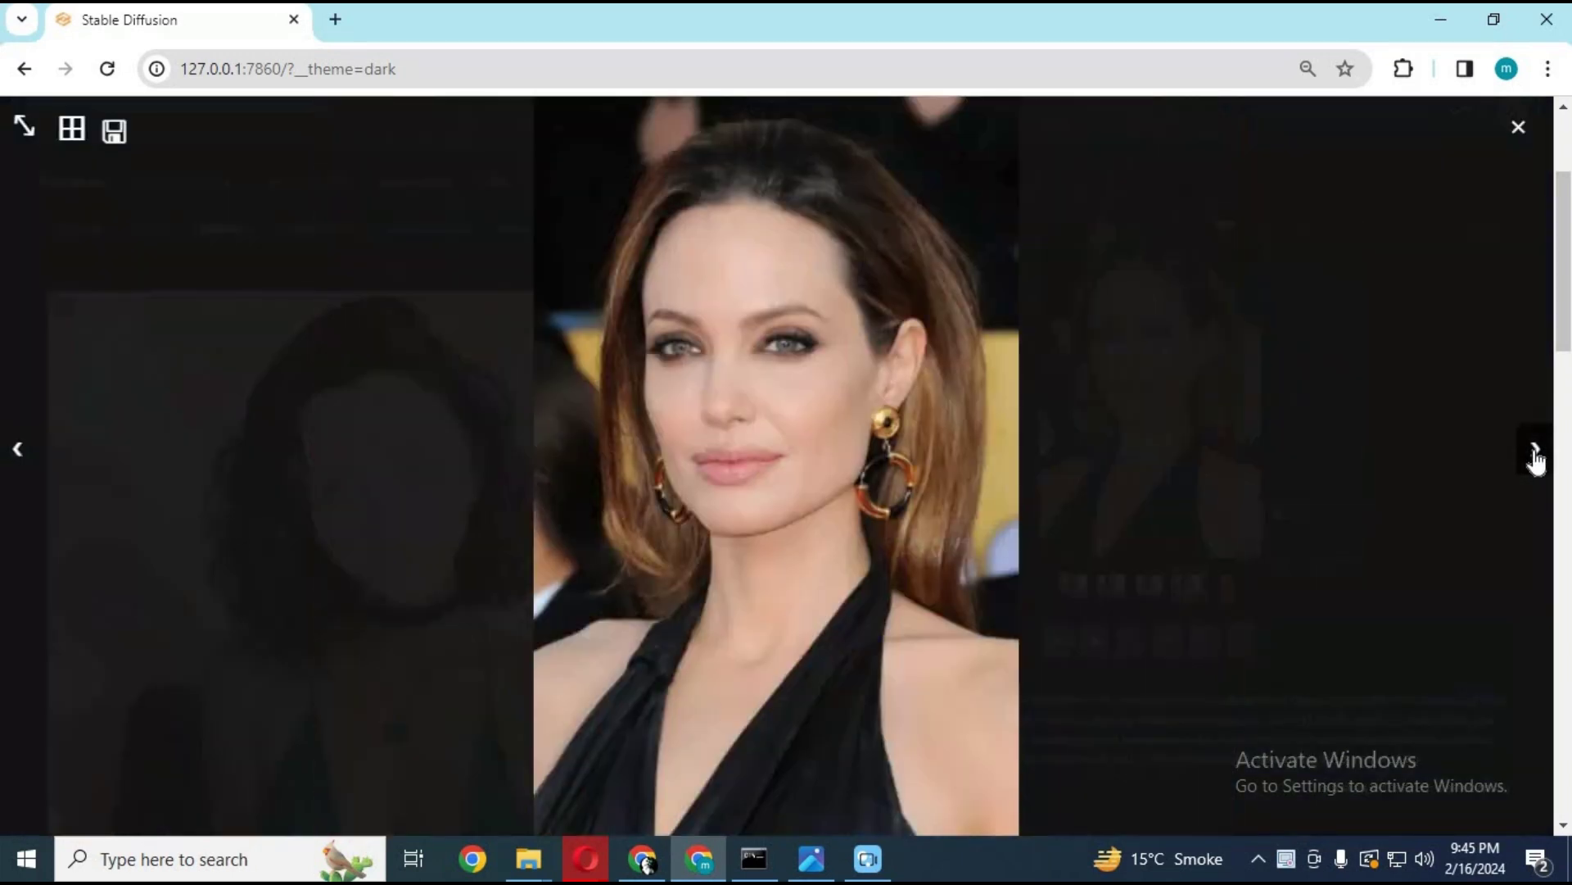
left_click(24, 452)
left_click(27, 456)
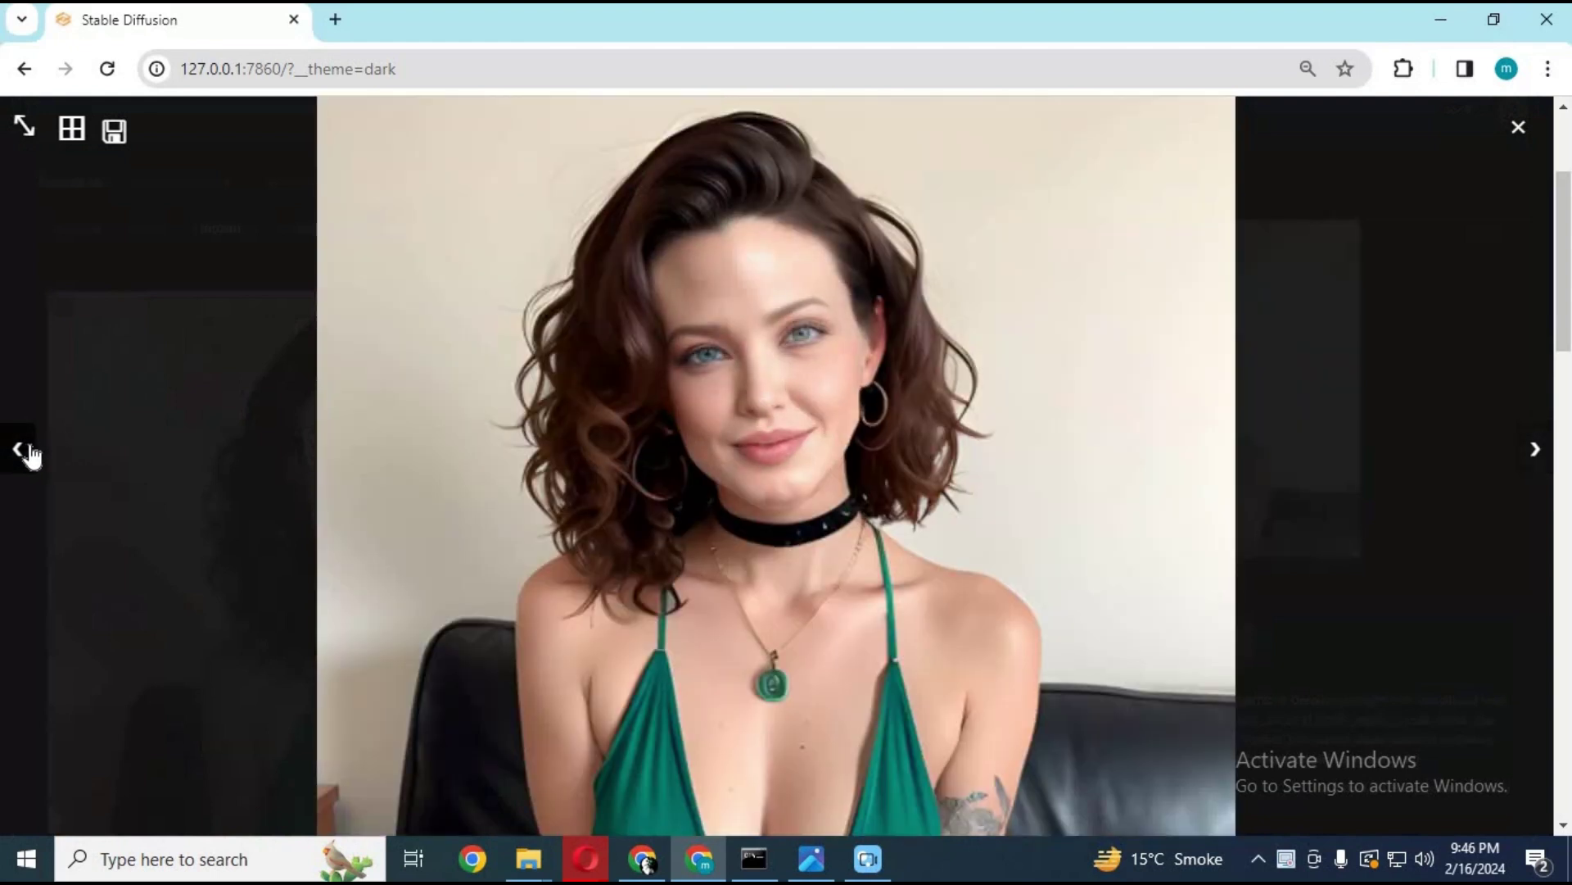
left_click(28, 454)
left_click(29, 454)
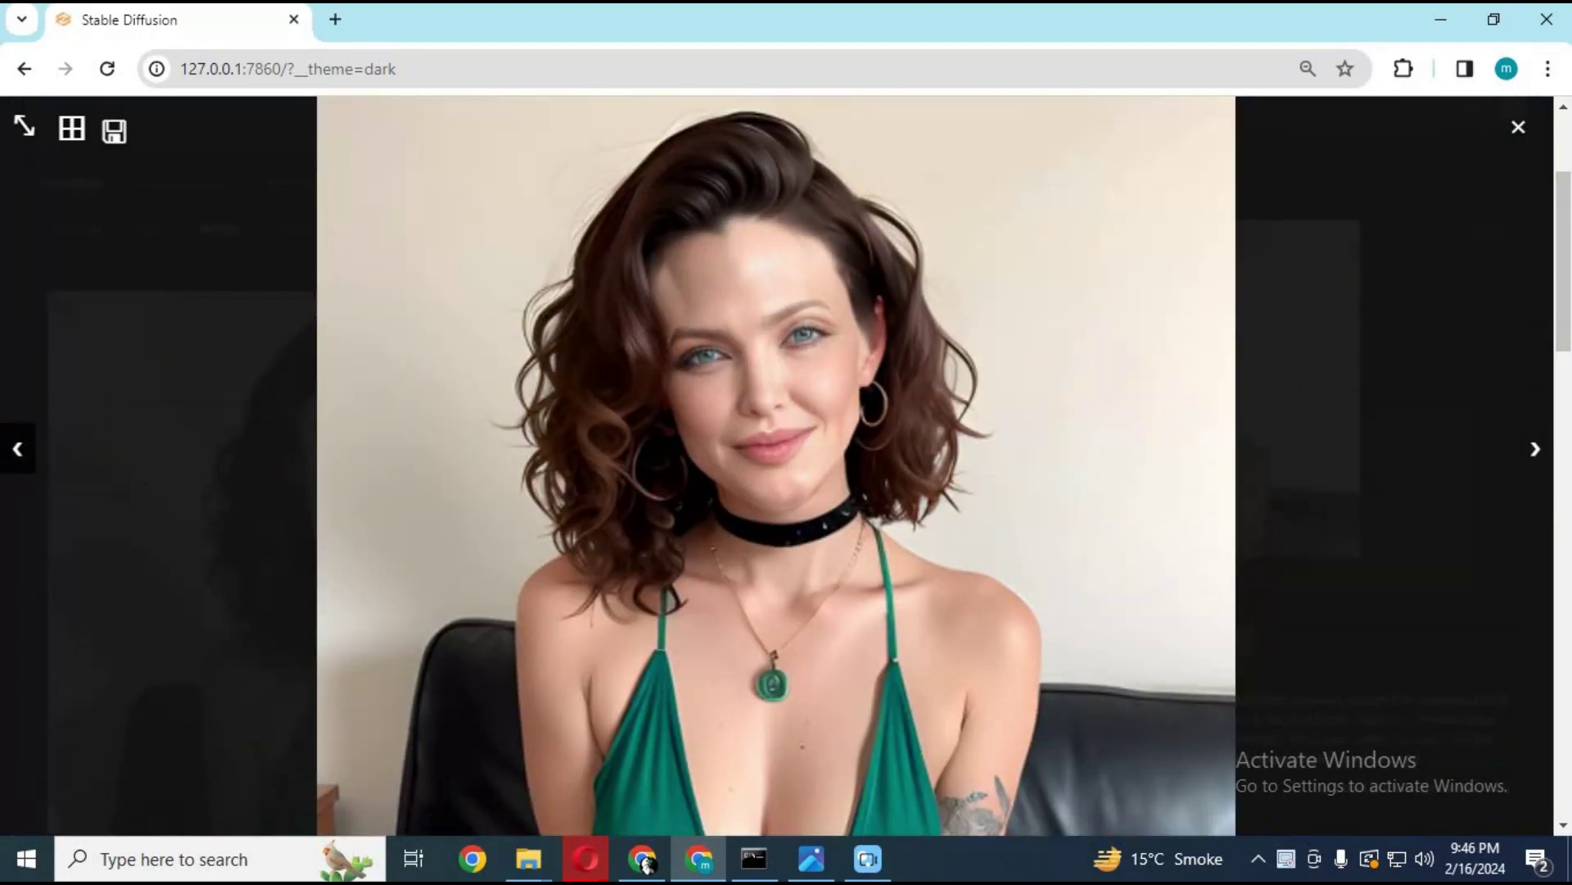
left_click(1517, 128)
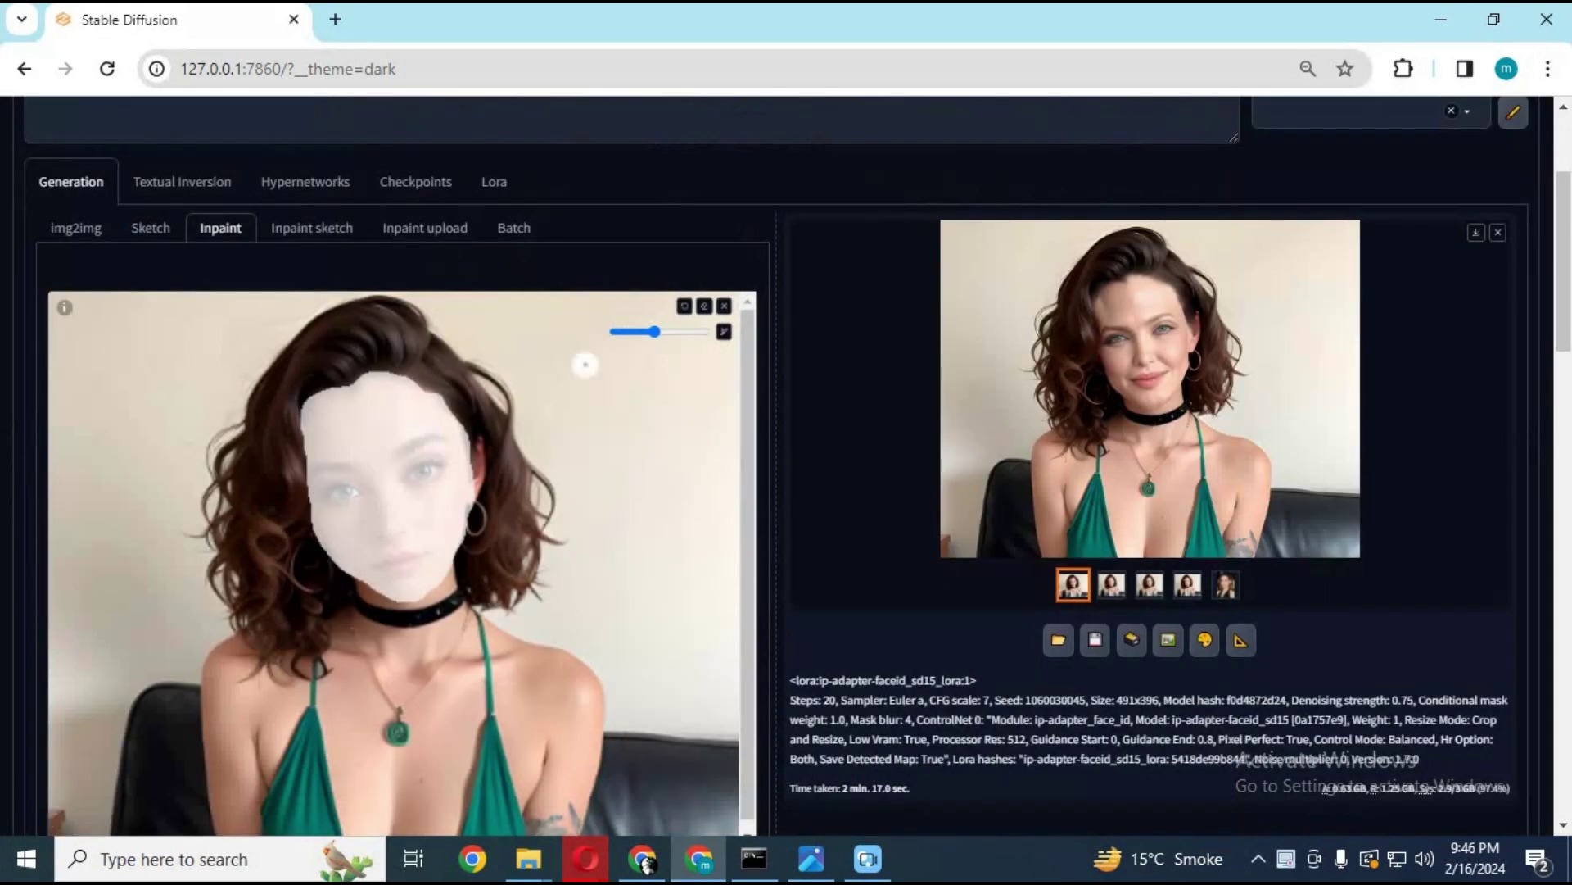
Change the ControlNet preprocessor to ip-adapter_face_id_plus and bring up the Model list
scroll(528, 492, "down", 9)
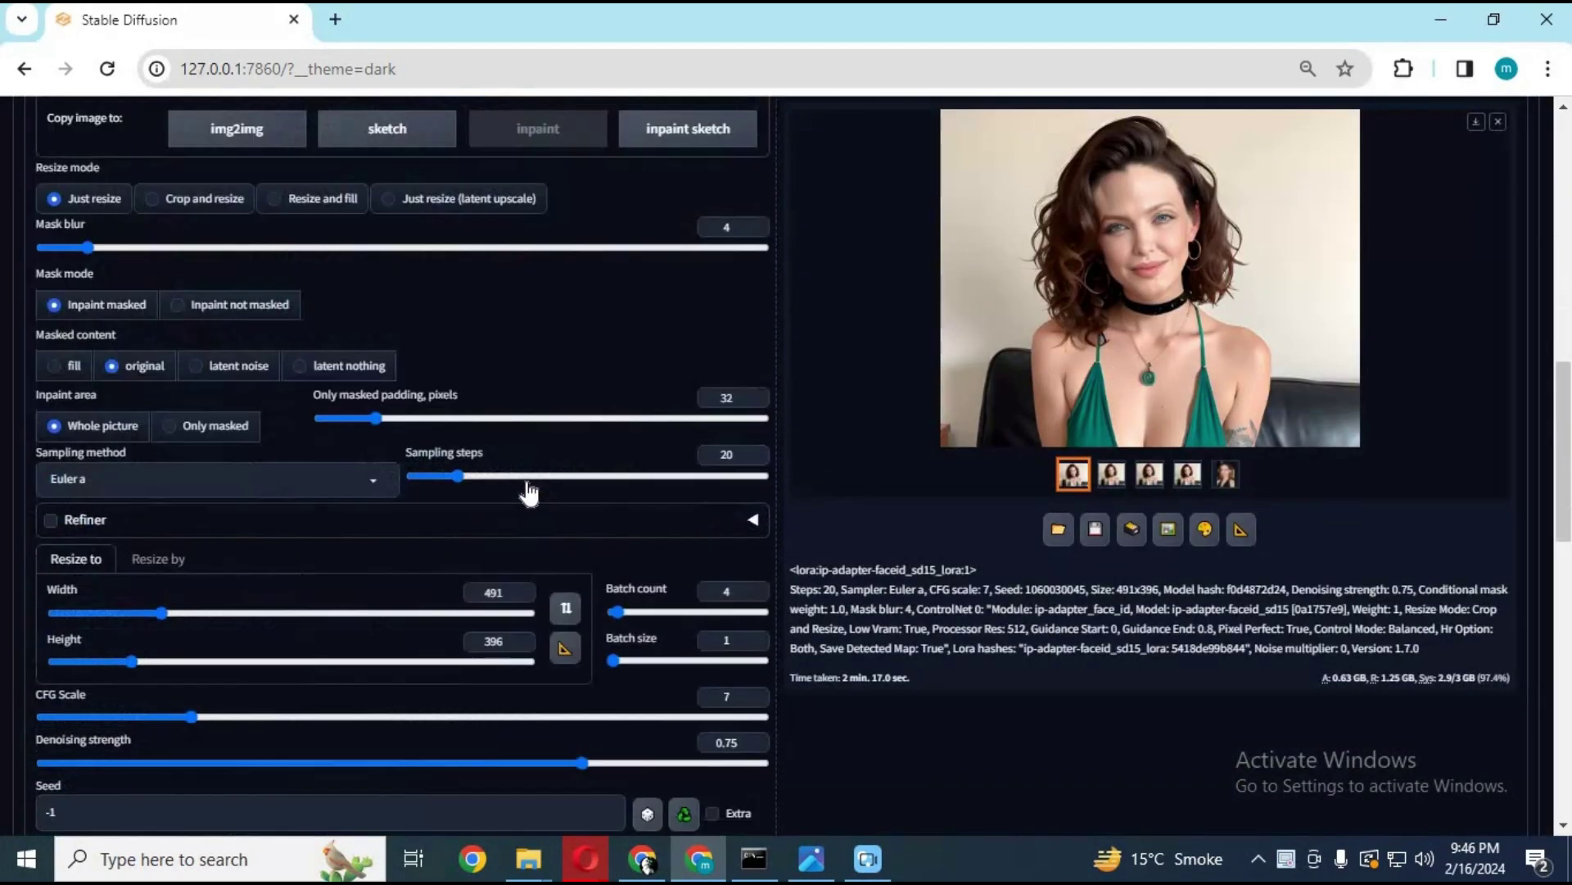
scroll(528, 492, "down", 15)
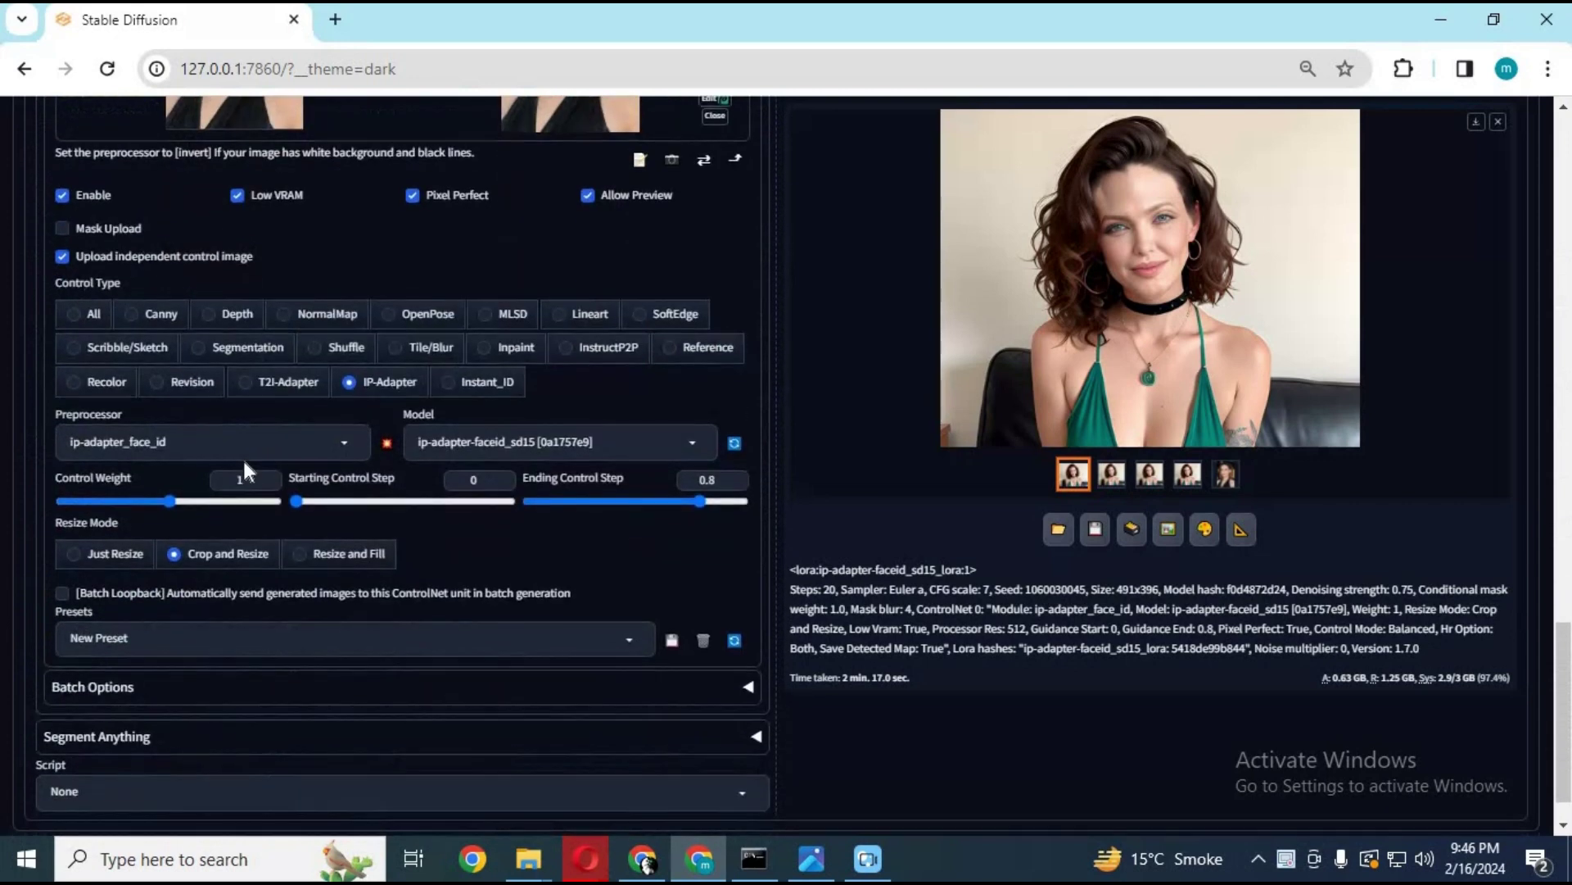
left_click(166, 440)
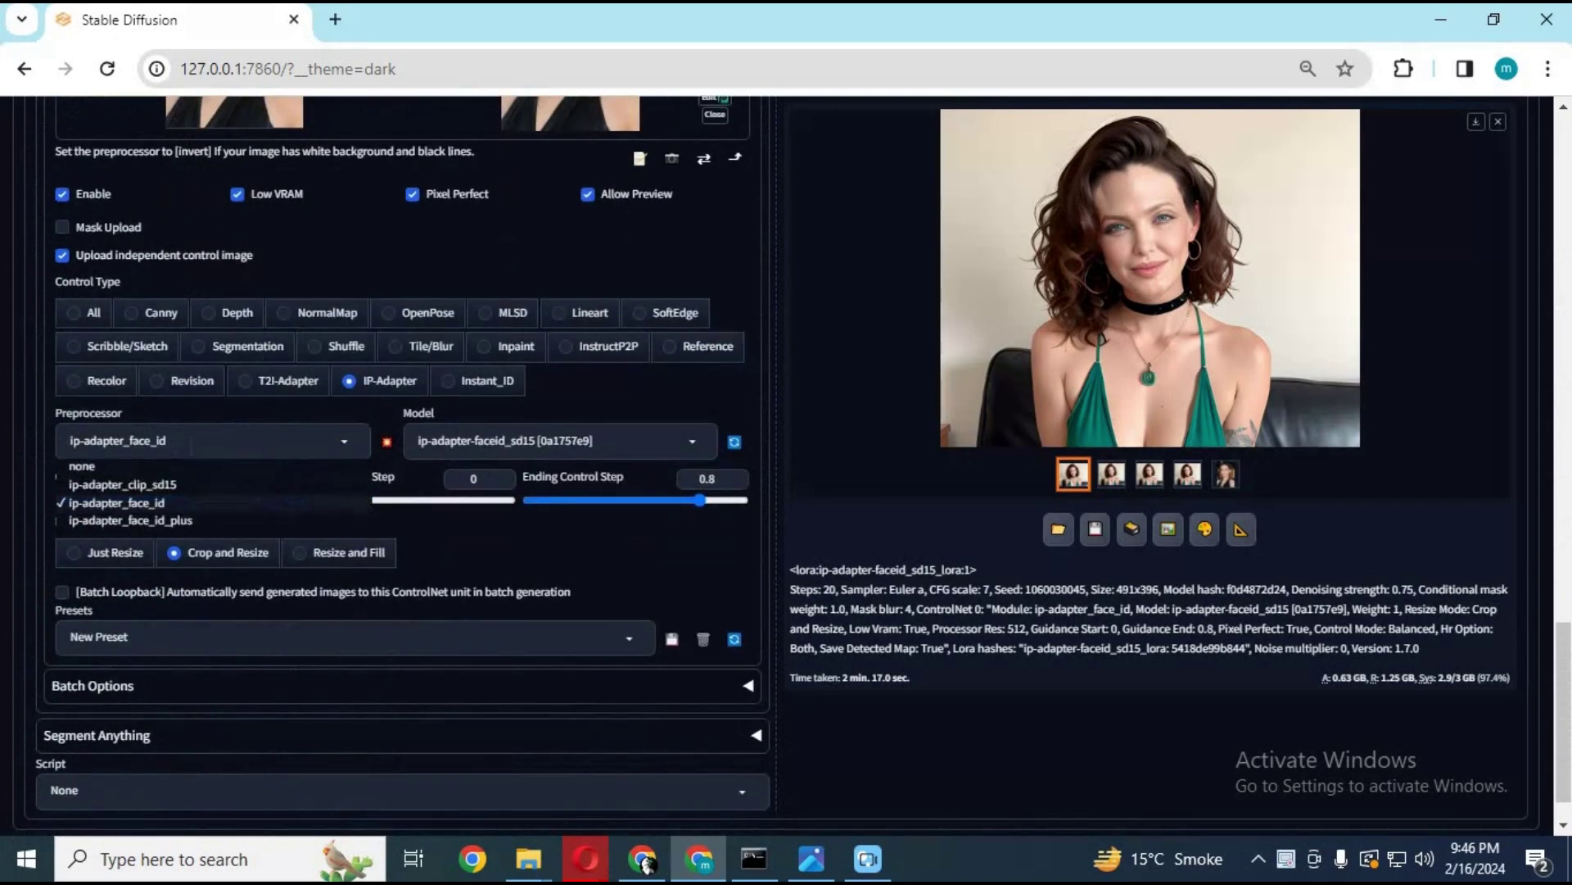
left_click(159, 521)
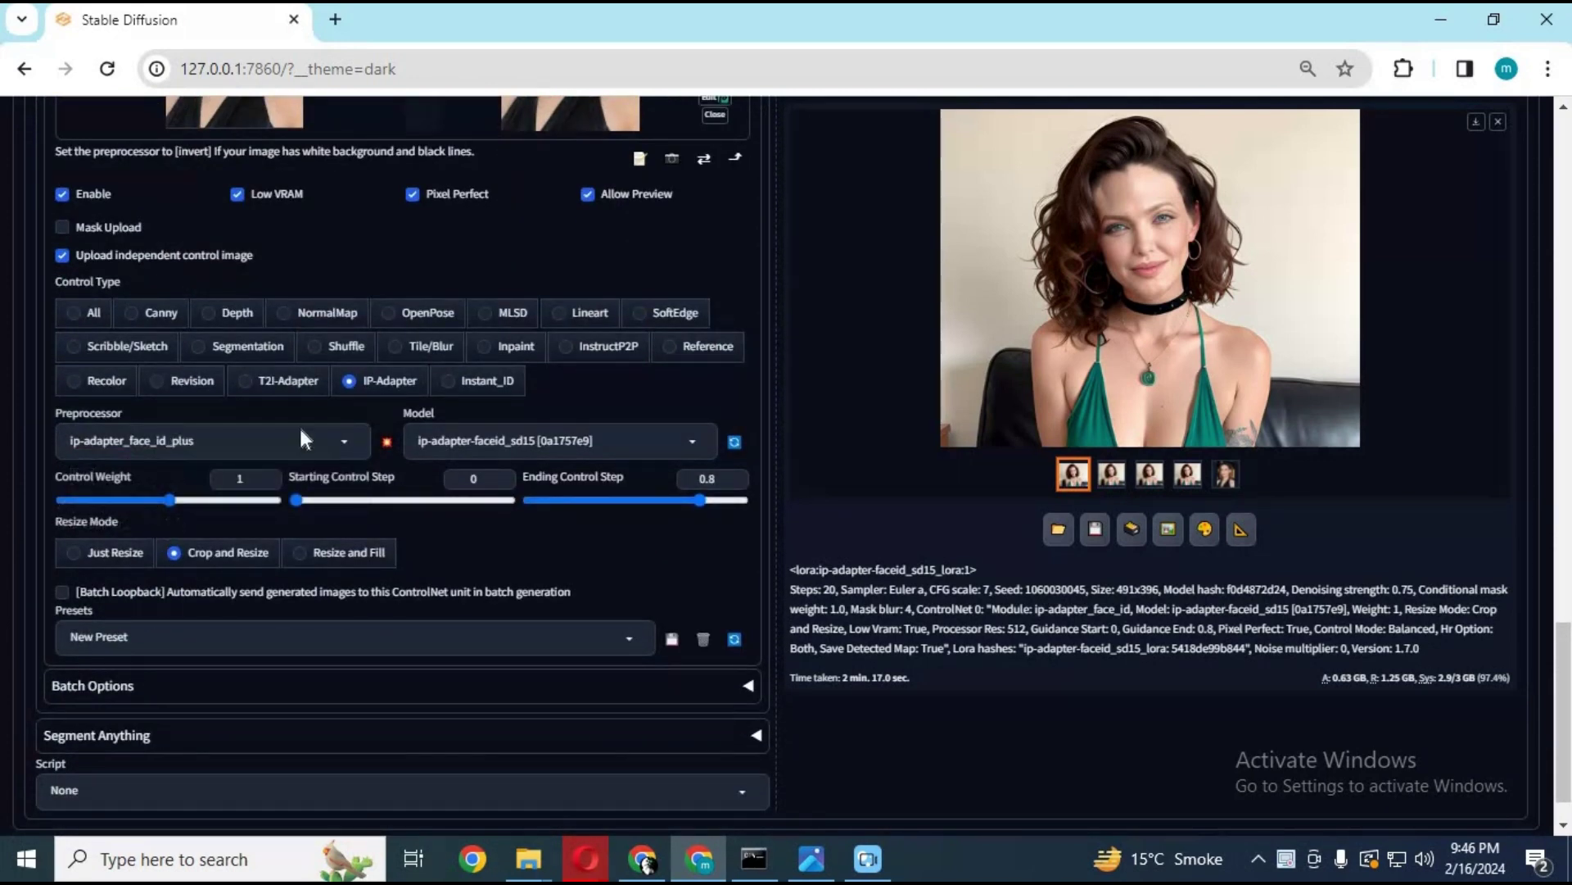
left_click(574, 442)
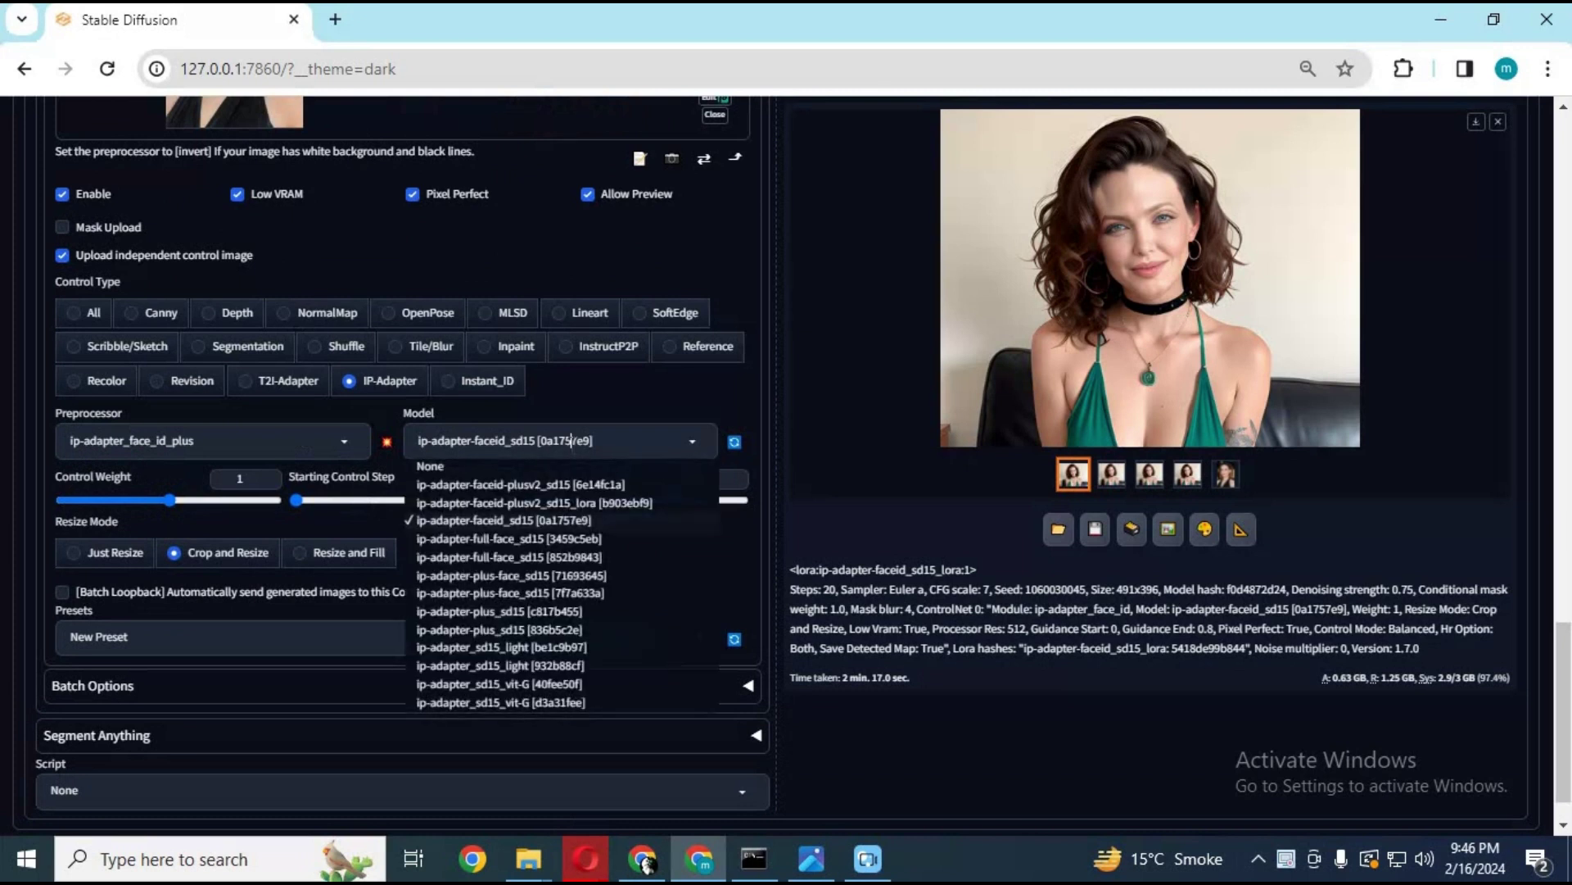